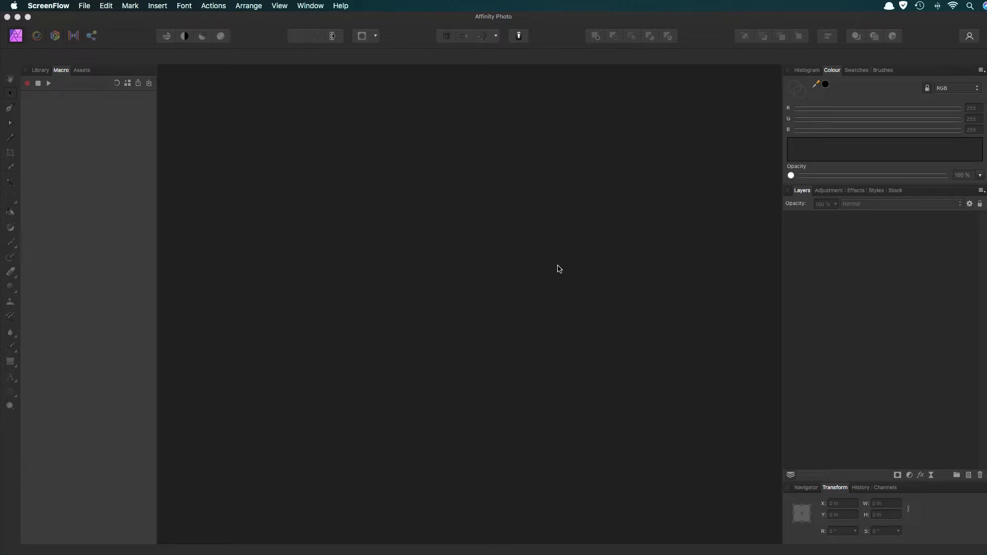
- Create a 13 × 11 in document at 300 DPI with 1.5 in margins from the "10 X 8 Canvas Mirrored image" preset
left_click(118, 41)
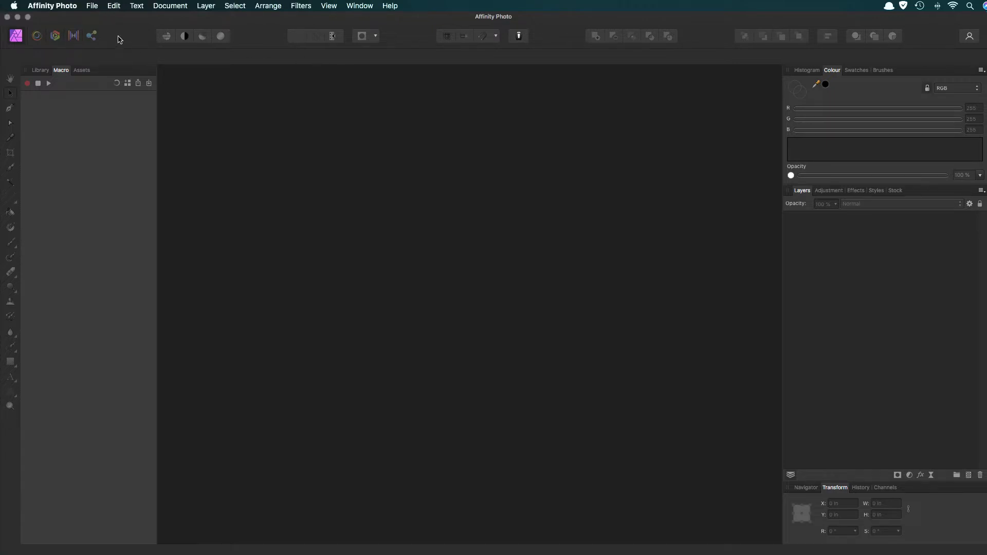
left_click(99, 6)
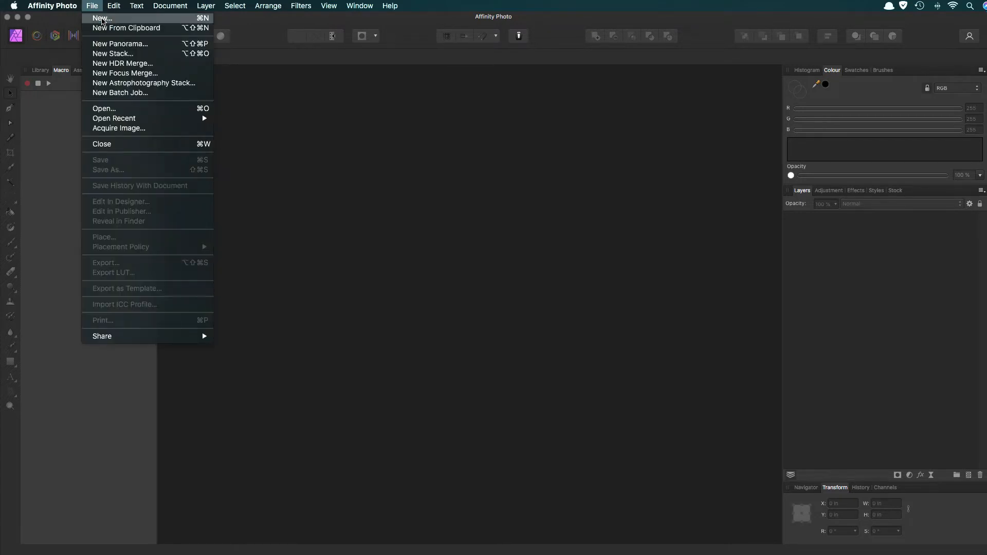
left_click(103, 19)
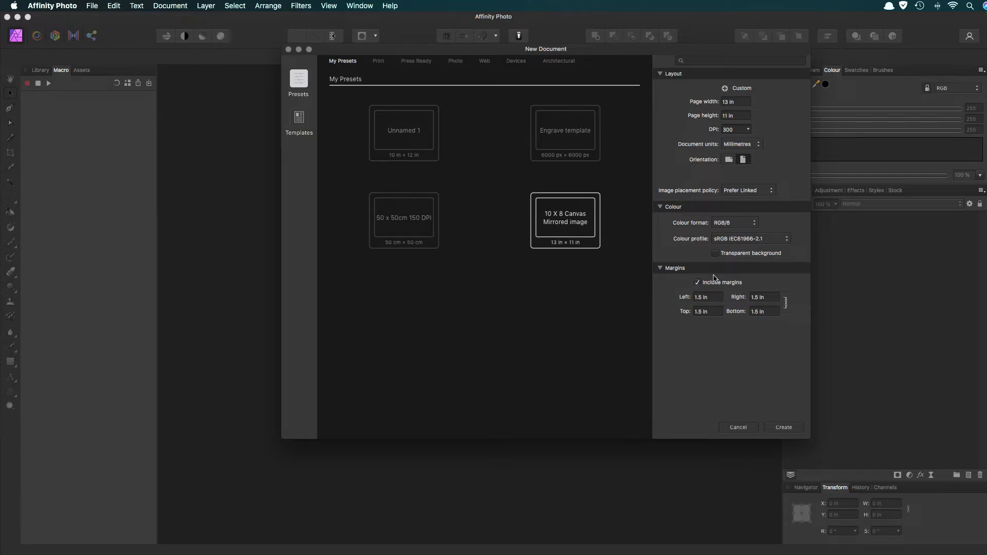
left_click(783, 428)
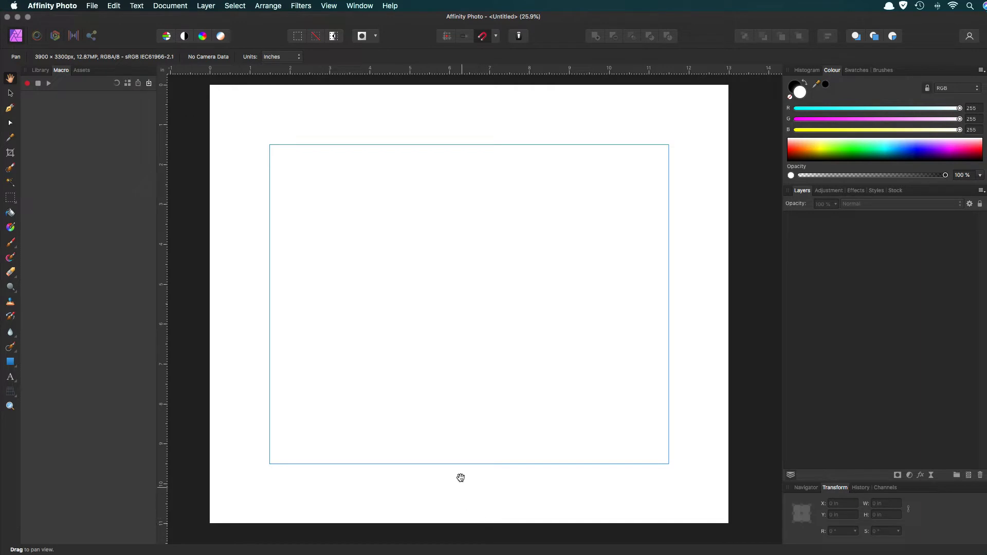
- Check the snapping options, including snapping to the margin and its mid points
key("z")
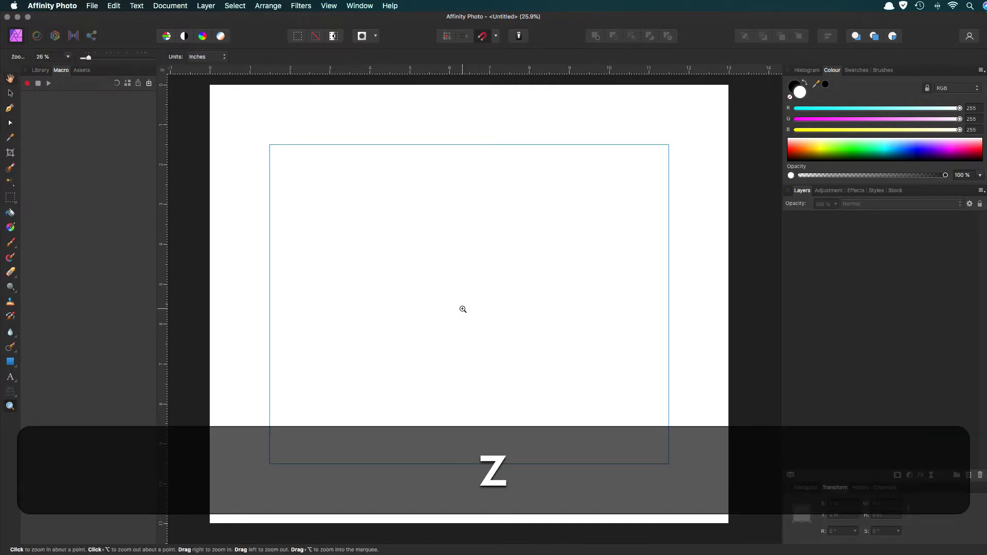
left_click_drag(467, 306, 211, 307)
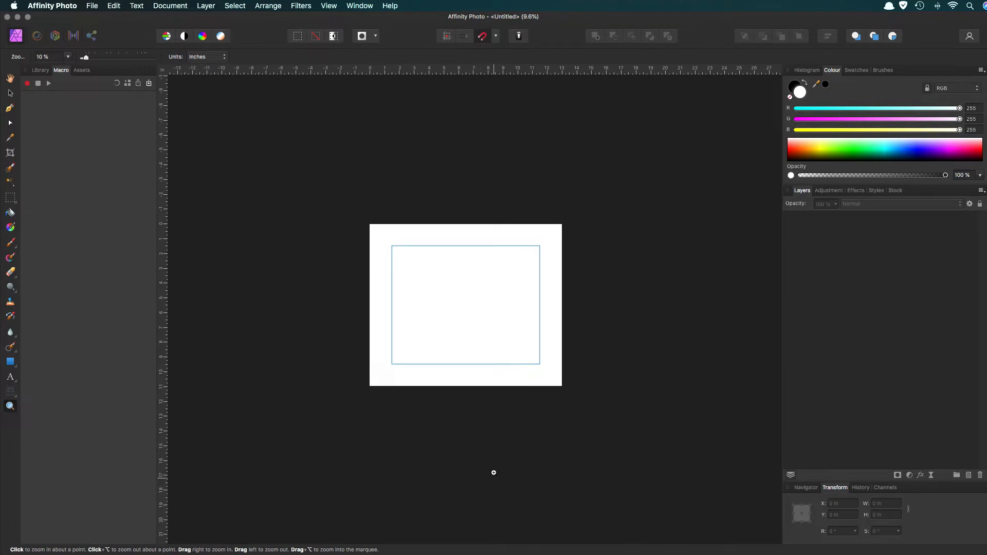
key("v")
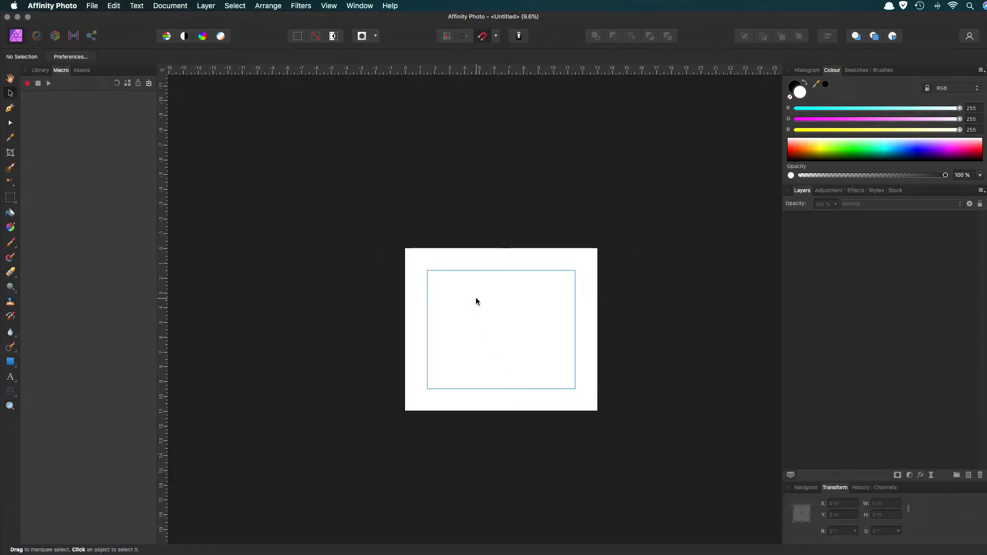
left_click(93, 5)
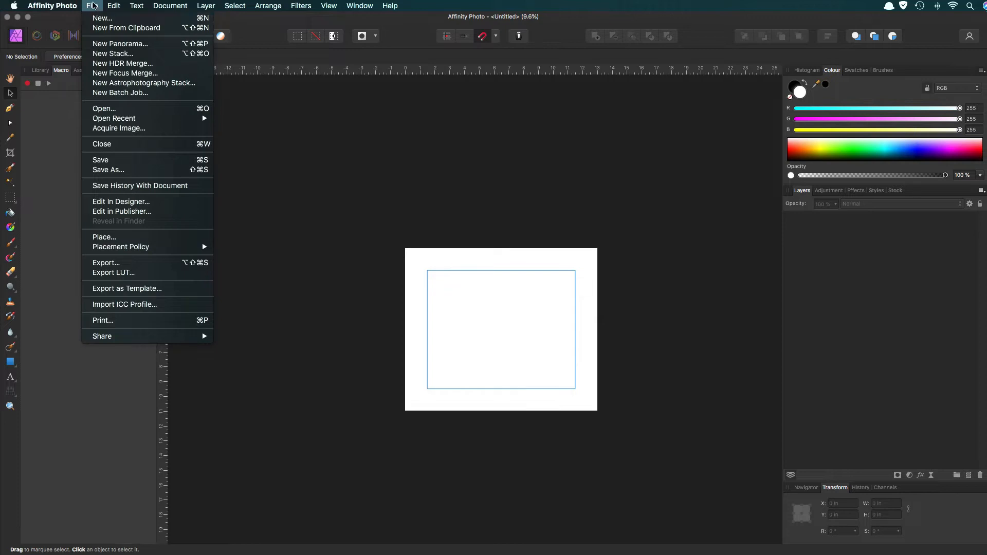
left_click(94, 6)
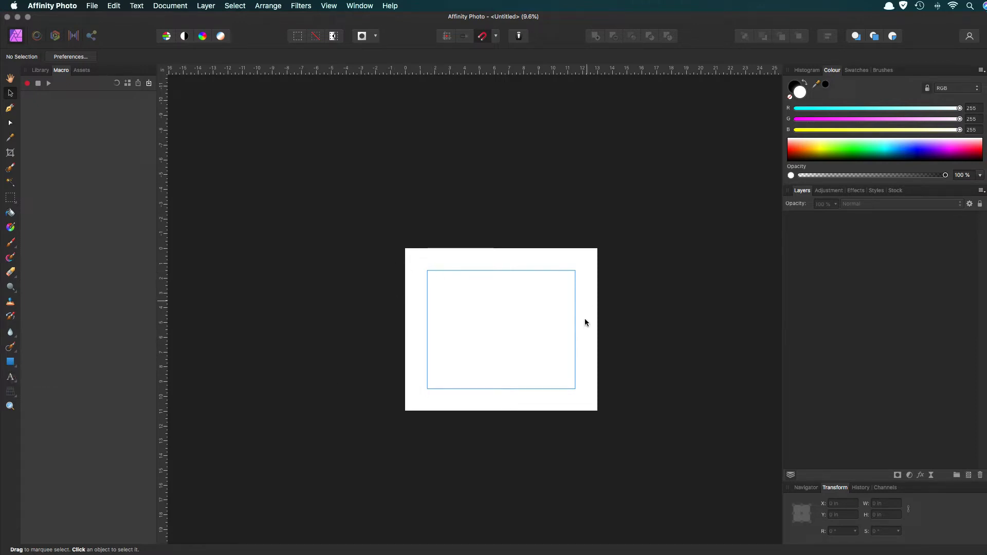
left_click(496, 36)
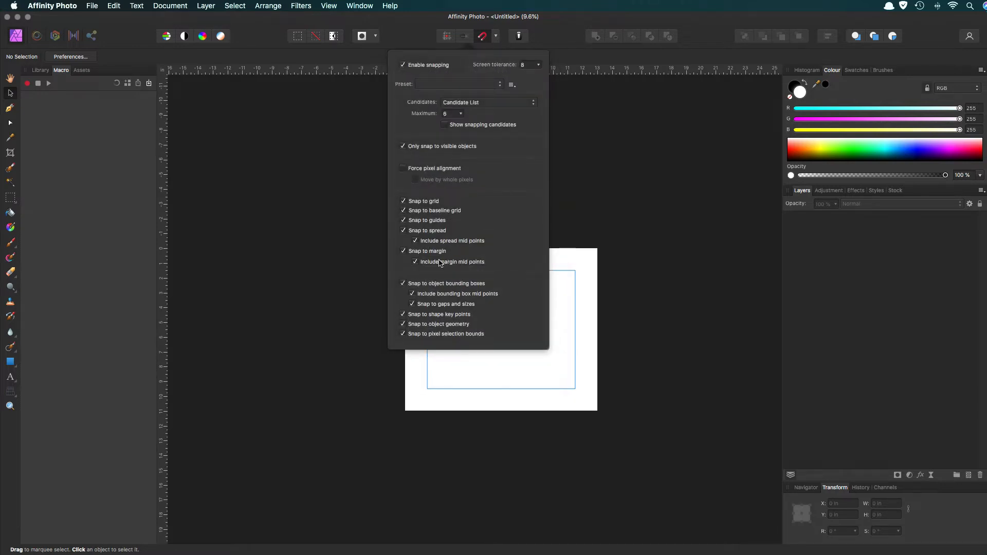
left_click(497, 35)
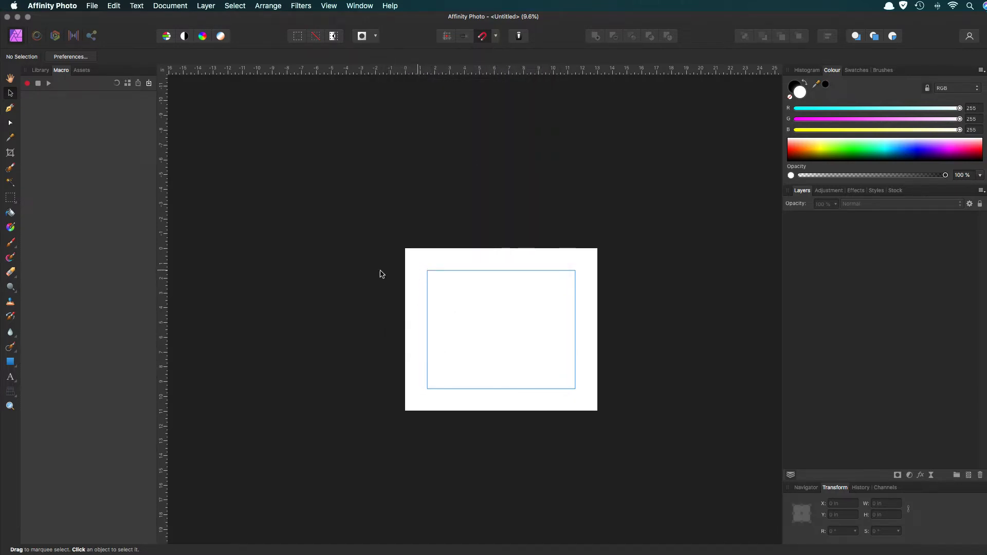
- Draw a 10 × 8 in rectangle over the margin outline and remove its fill and stroke
left_click(10, 361)
left_click_drag(427, 270, 576, 389)
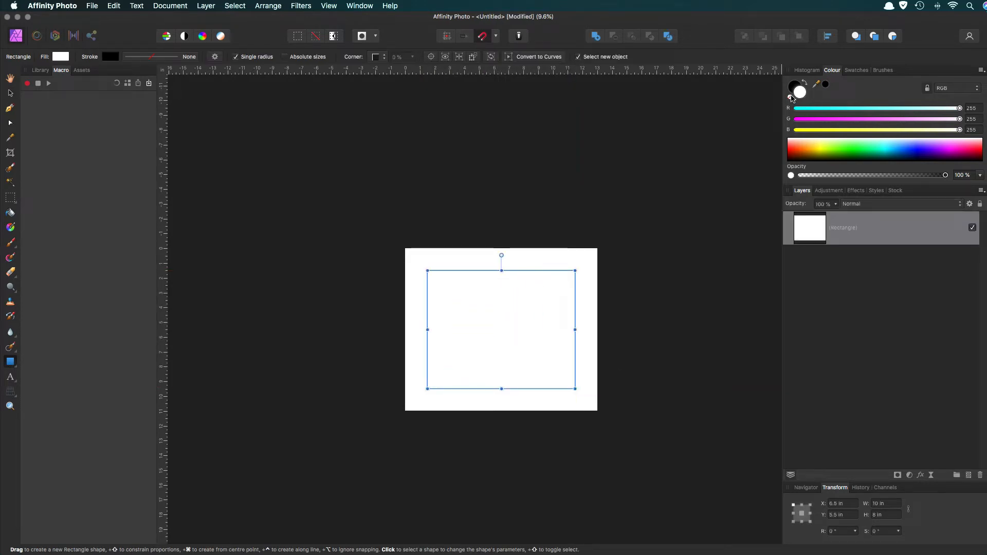
left_click(790, 97)
left_click(791, 96)
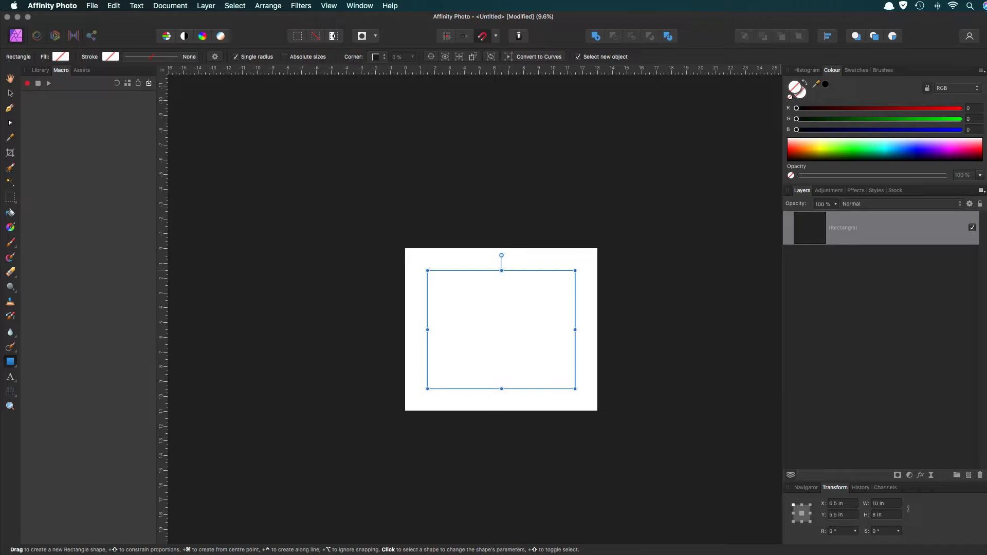
- Add the Forest image, clip it inside the rectangle layer, and align it with the rectangle
left_click_drag(544, 350, 515, 339)
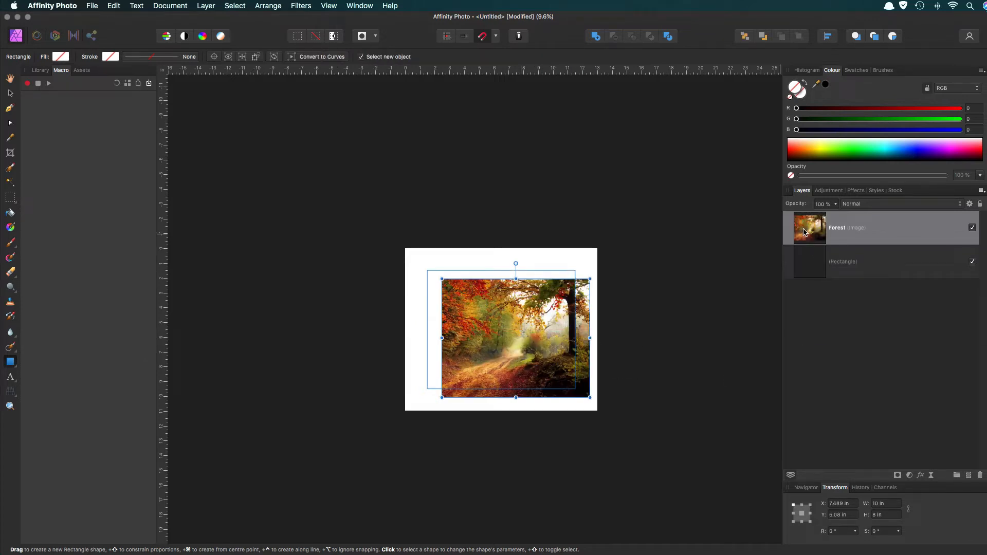
left_click_drag(805, 232, 879, 279)
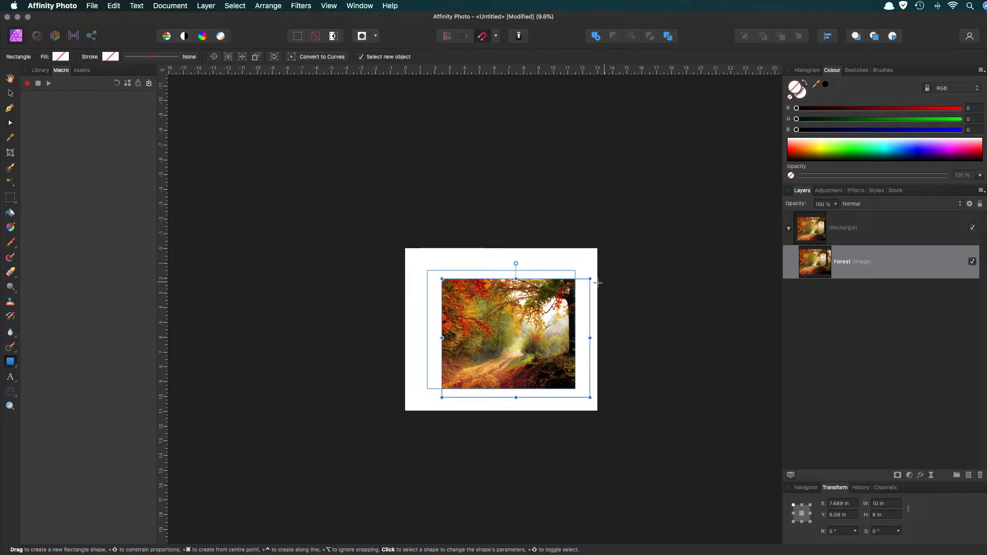
key("v")
mouse_move(538, 335)
left_mouse_down()
mouse_move(450, 316)
mouse_move(550, 298)
mouse_move(550, 353)
mouse_move(532, 291)
mouse_move(483, 348)
mouse_move(559, 336)
mouse_move(524, 333)
left_mouse_up()
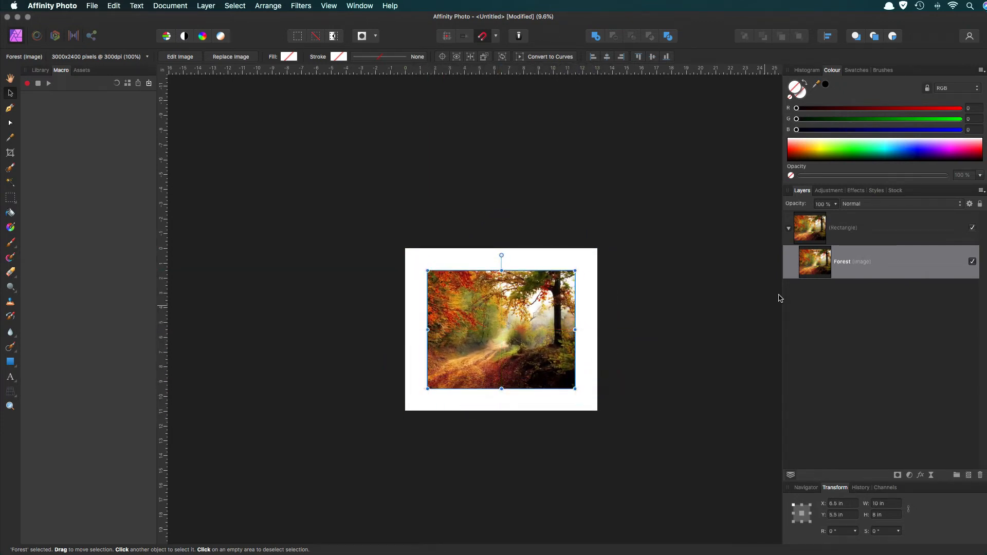
- Delete the rectangle with its nested image and place the Forest image directly on the page, aligned to the margins
left_click(848, 232)
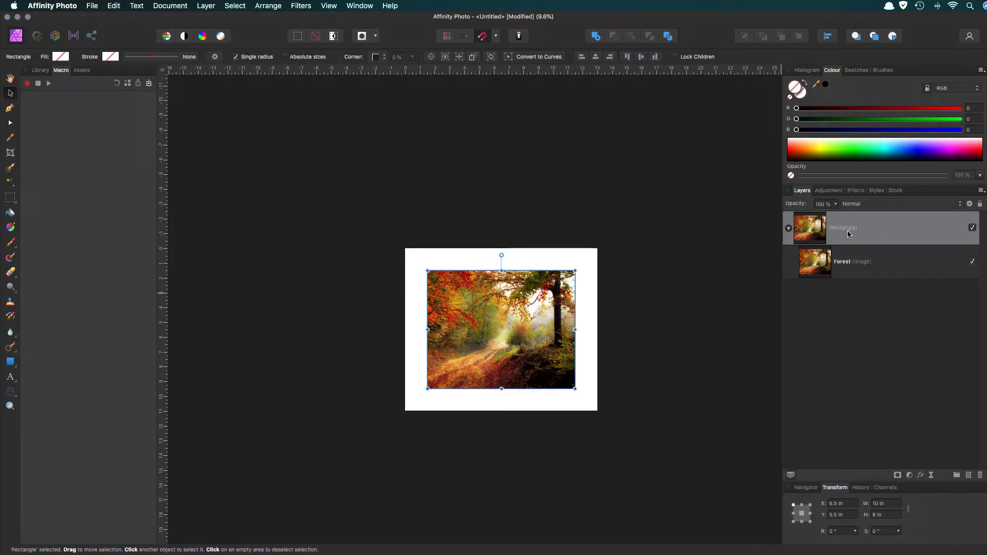
key("BackSpace")
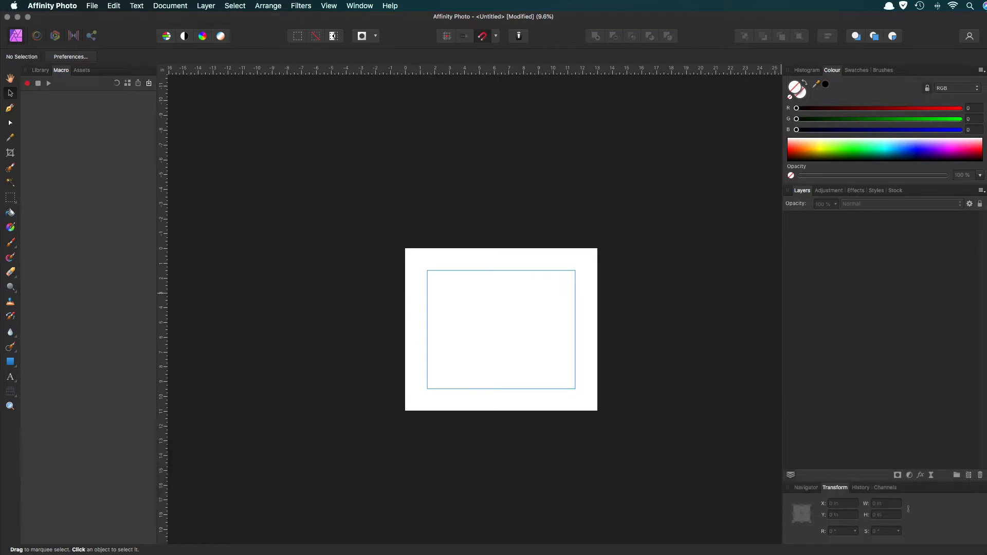
left_click_drag(984, 341, 510, 329)
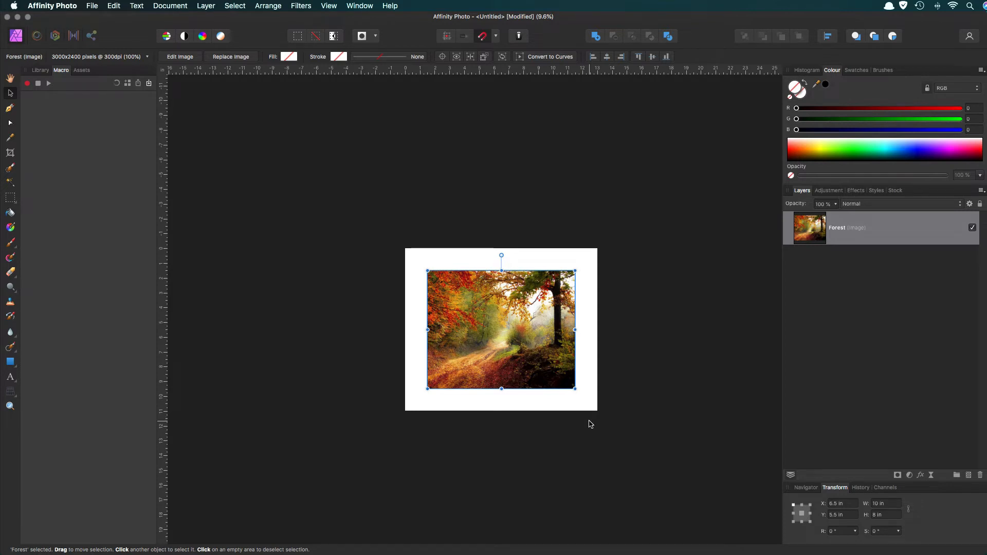
- Try duplicating the Forest image and moving the copy directly above the original, and undo both changes
key("super+j")
left_click_drag(526, 385, 527, 267)
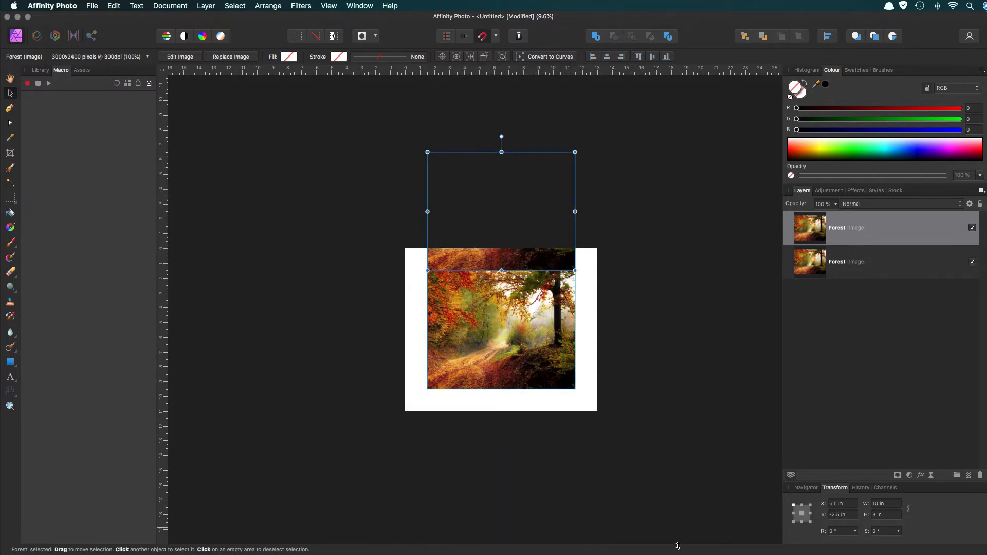
key("super+z")
key("super+z")
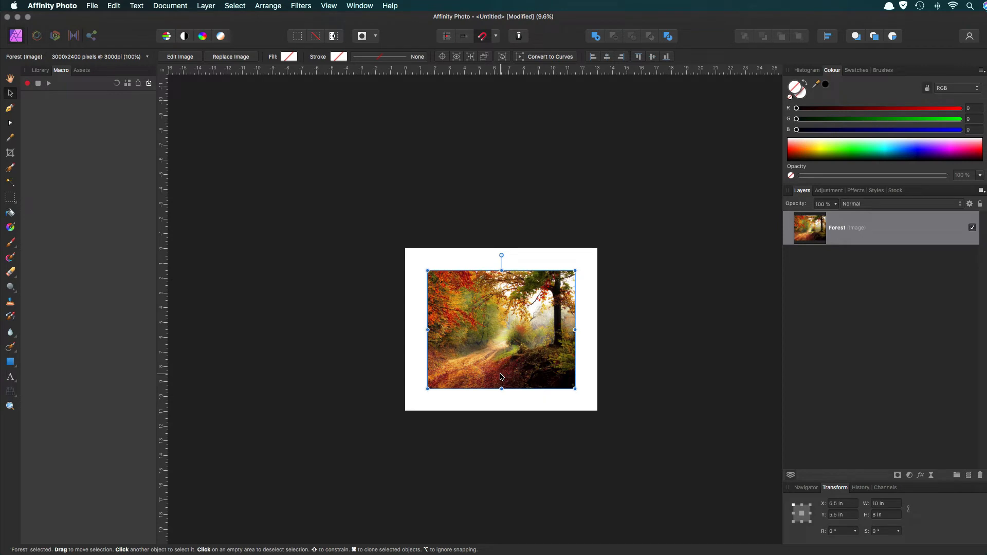
- Copy the Forest image so the copy sits directly above the original's upper edge, and flip the copy vertically
key("alt")
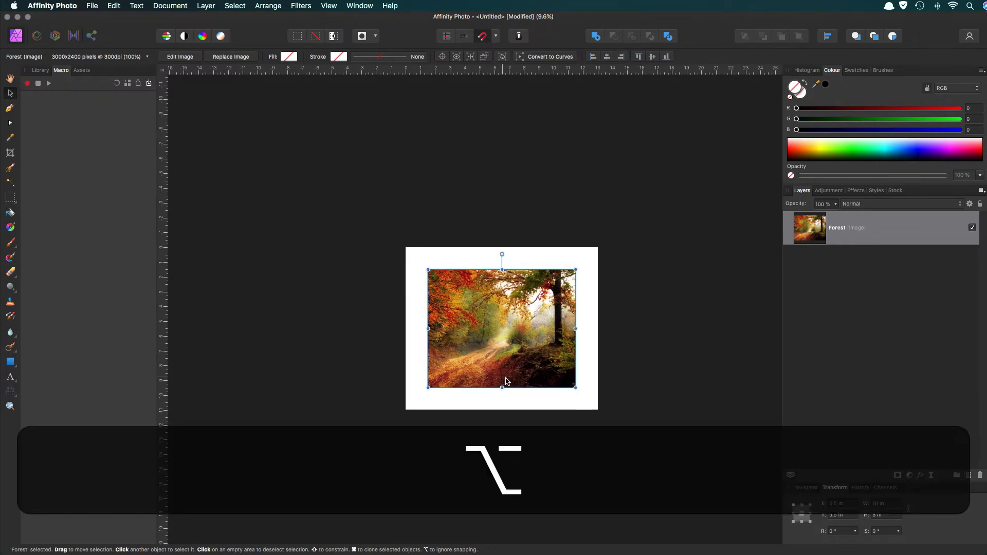
left_click_drag(512, 383, 512, 266)
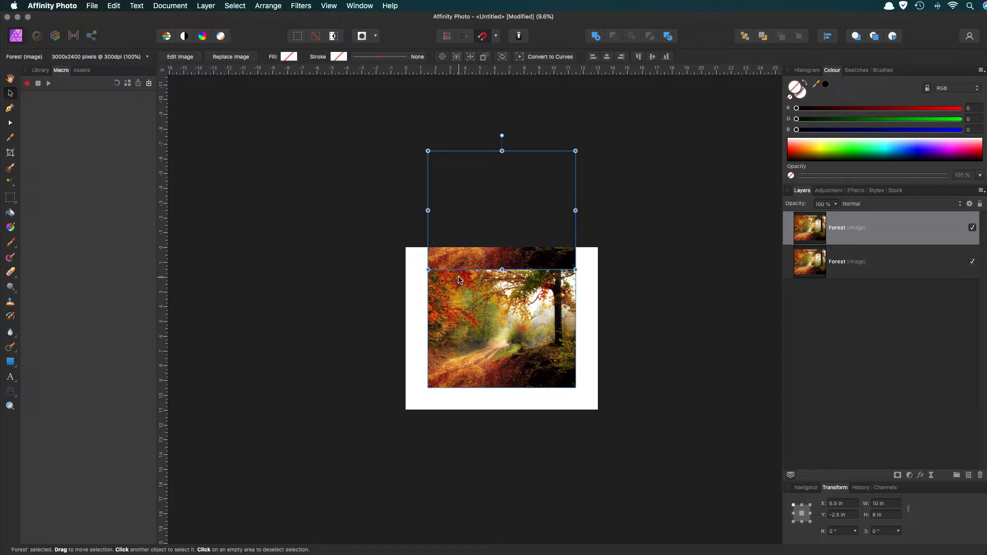
key("shift")
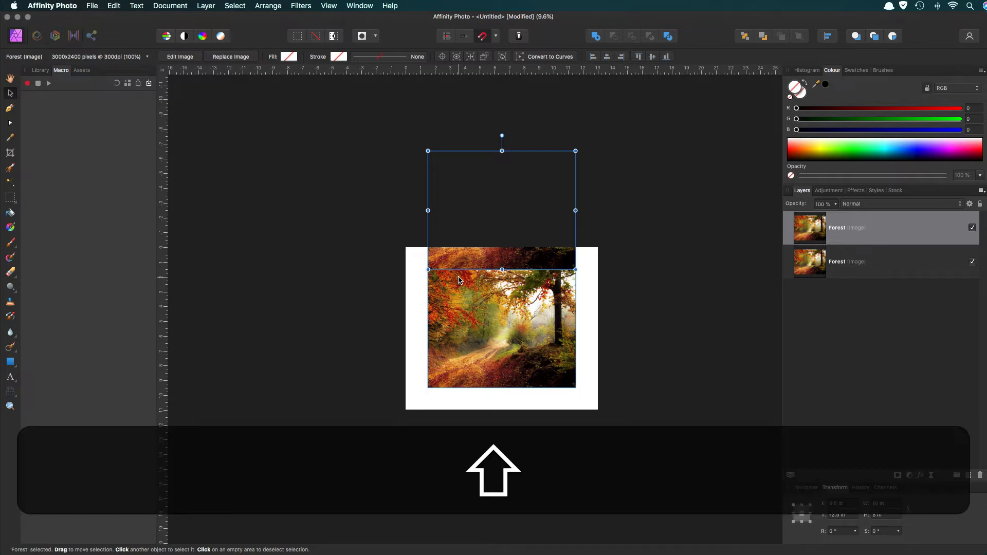
key("shift+v")
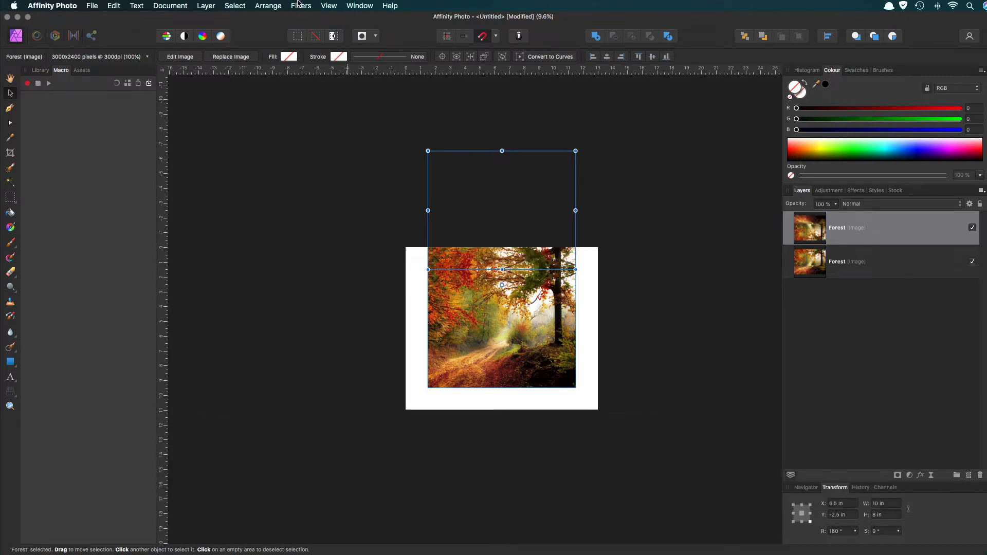
- Examine the keyboard shortcuts assigned to Flip Horizontal and Flip Vertical among the Arrange commands in the preferences
left_click(268, 6)
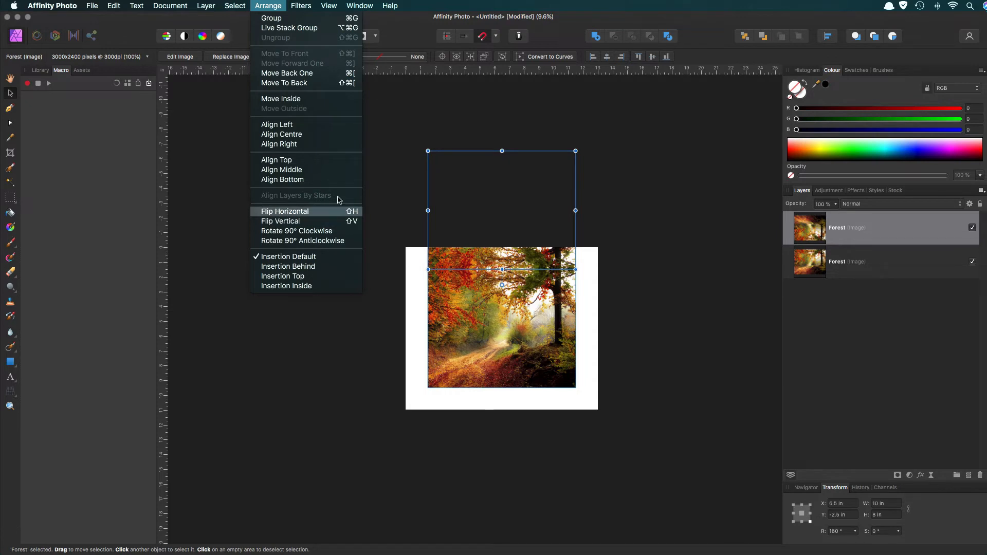
left_click(267, 5)
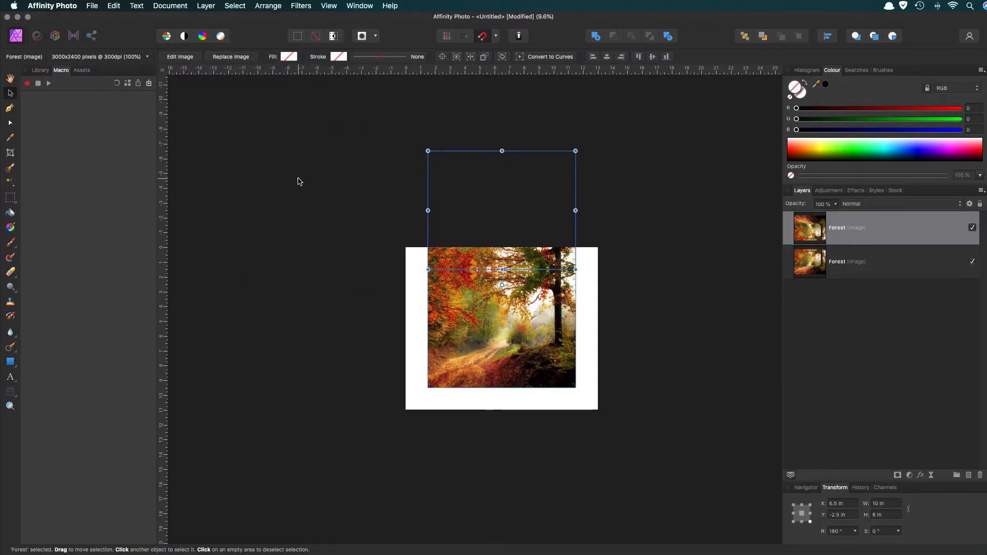
left_click(52, 6)
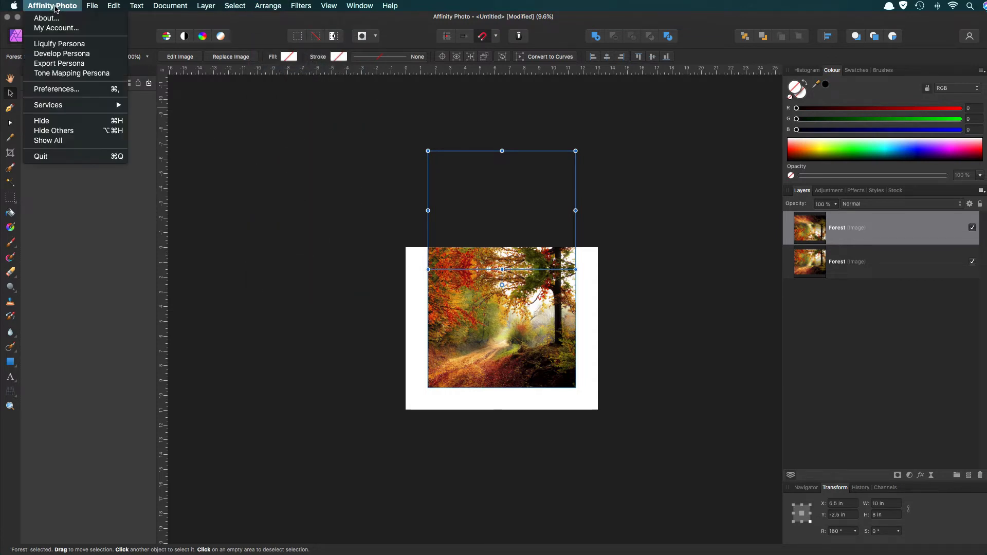
left_click(57, 89)
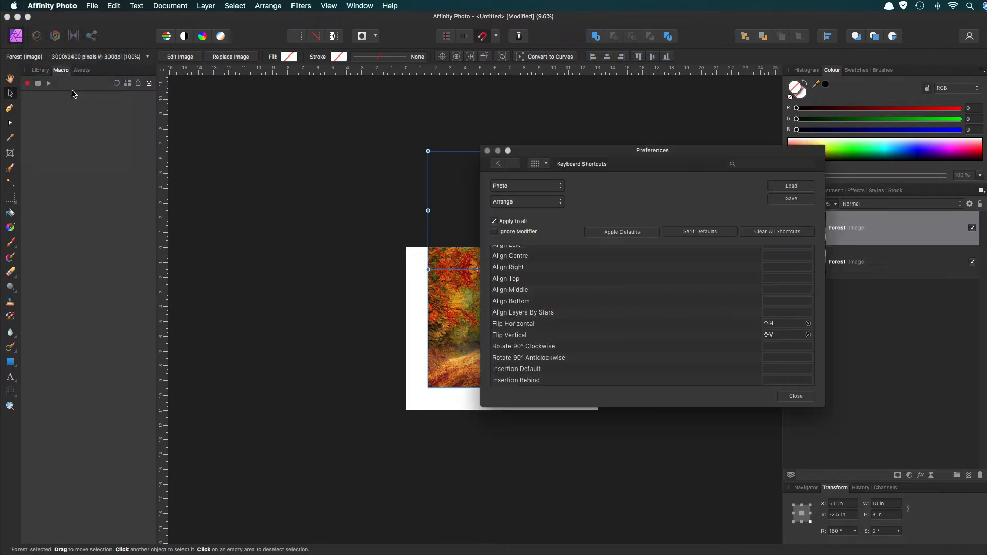
left_click(546, 163)
left_click(501, 212)
left_click(558, 202)
left_click(501, 202)
scroll(651, 282, "up", 5)
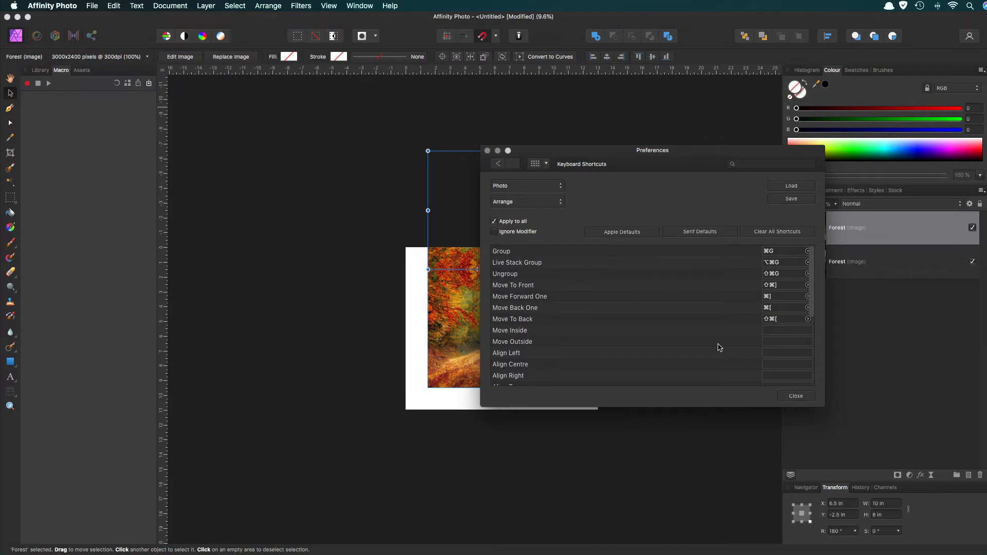
scroll(648, 364, "down", 5)
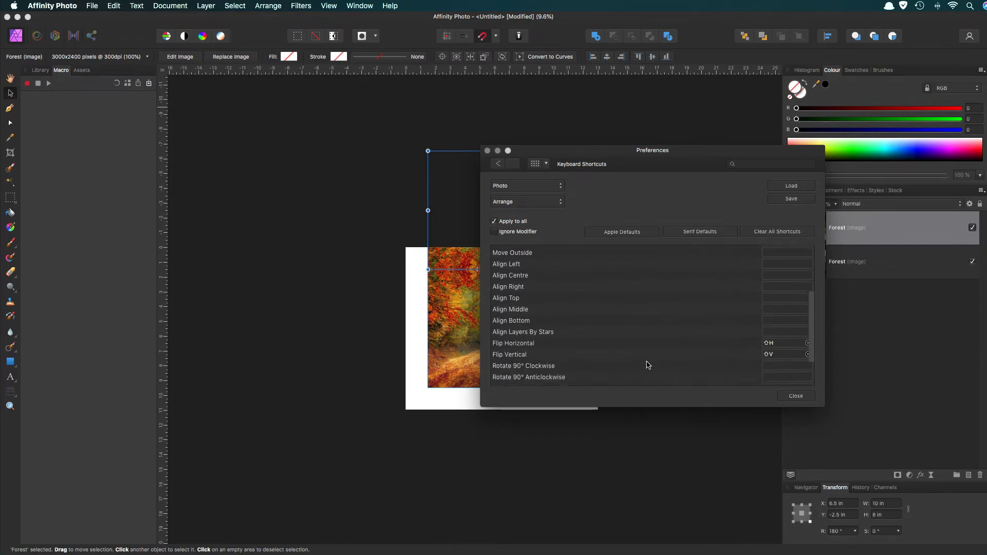
scroll(647, 364, "down", 1)
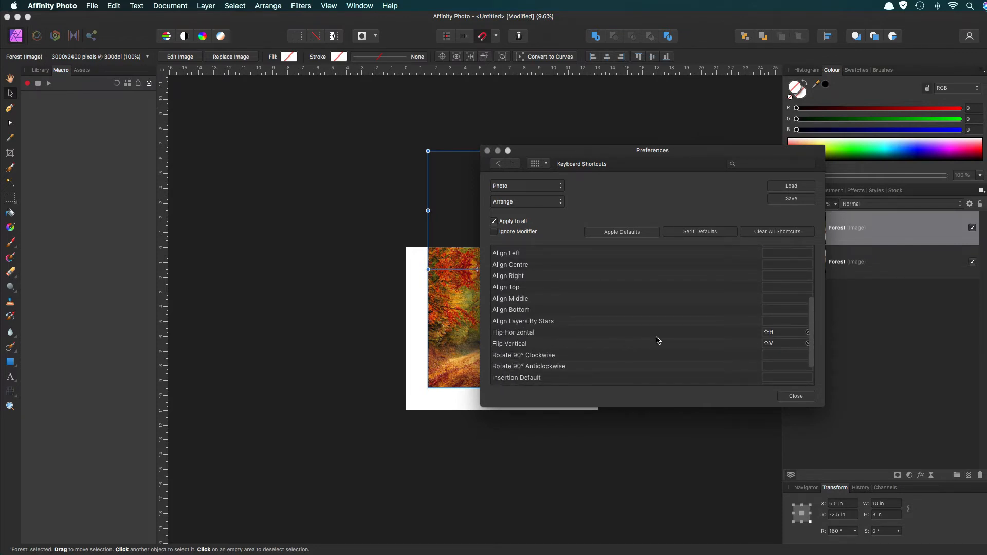
left_click(793, 337)
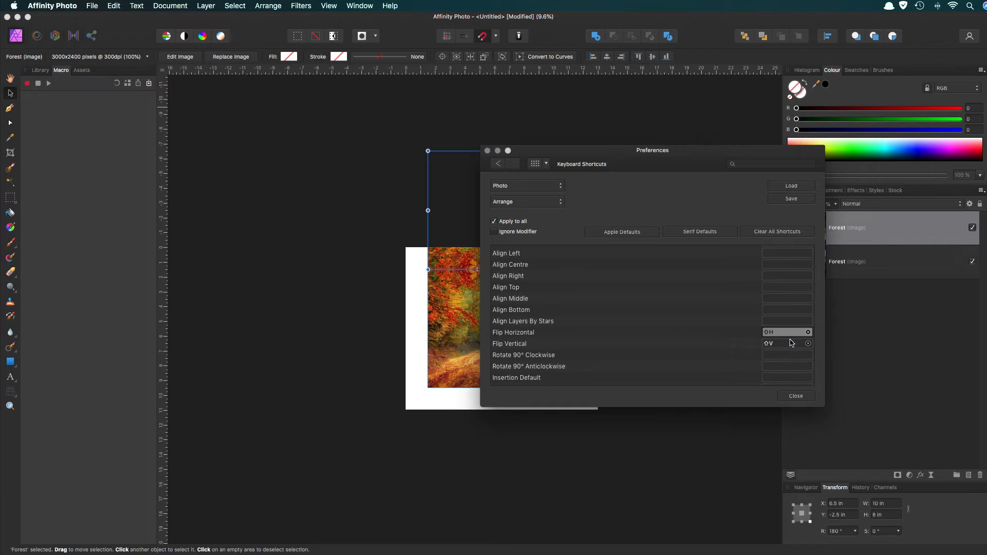
left_click(790, 345)
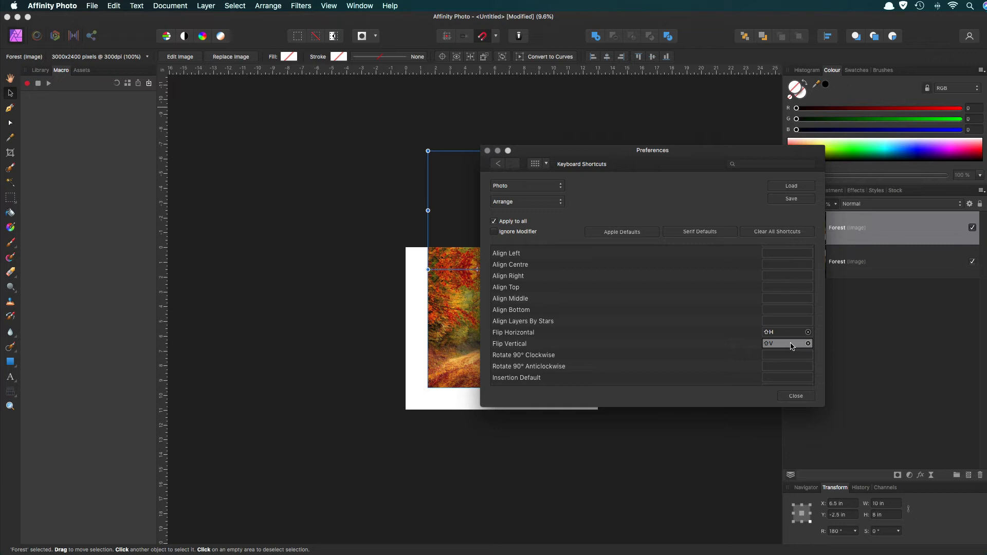
left_click(805, 398)
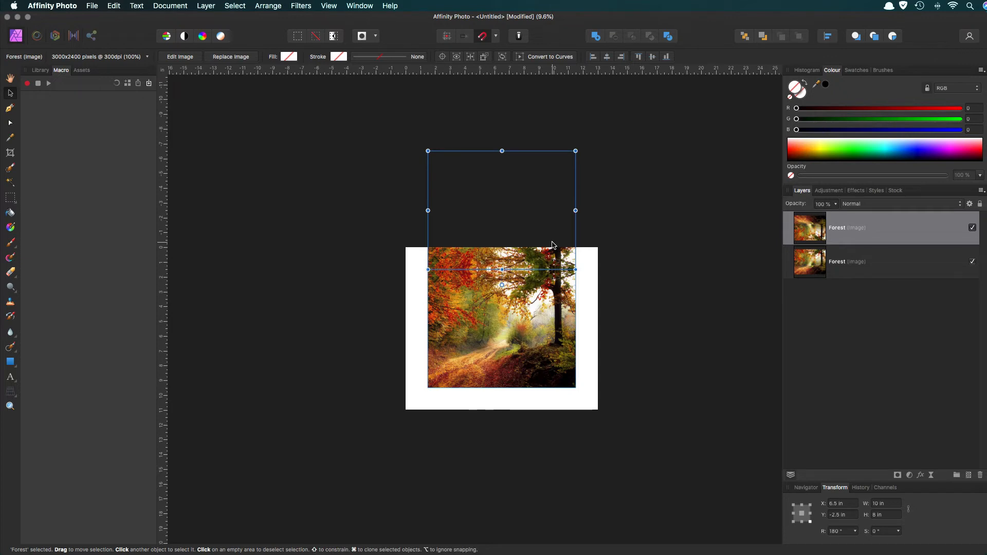
left_click(269, 6)
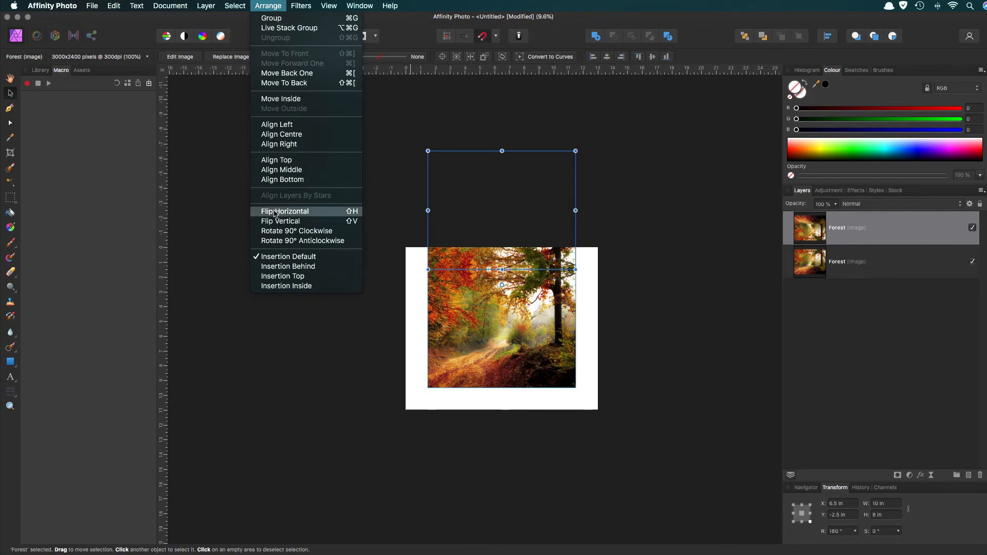
left_click(276, 8)
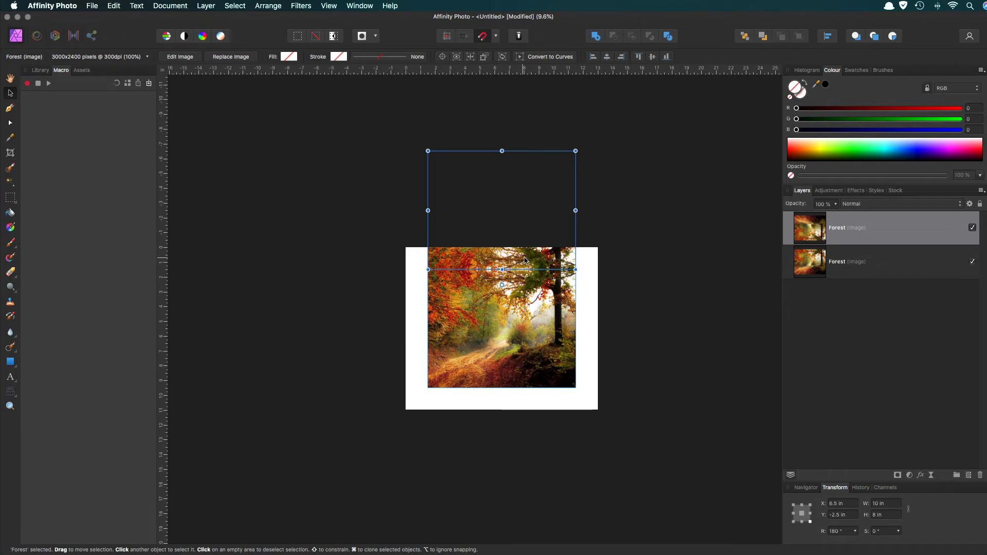
- Copy the vertically flipped Forest image to its left edge, flip that copy horizontally, and place a copy of it on the right side
key("alt")
left_click_drag(568, 263, 419, 261)
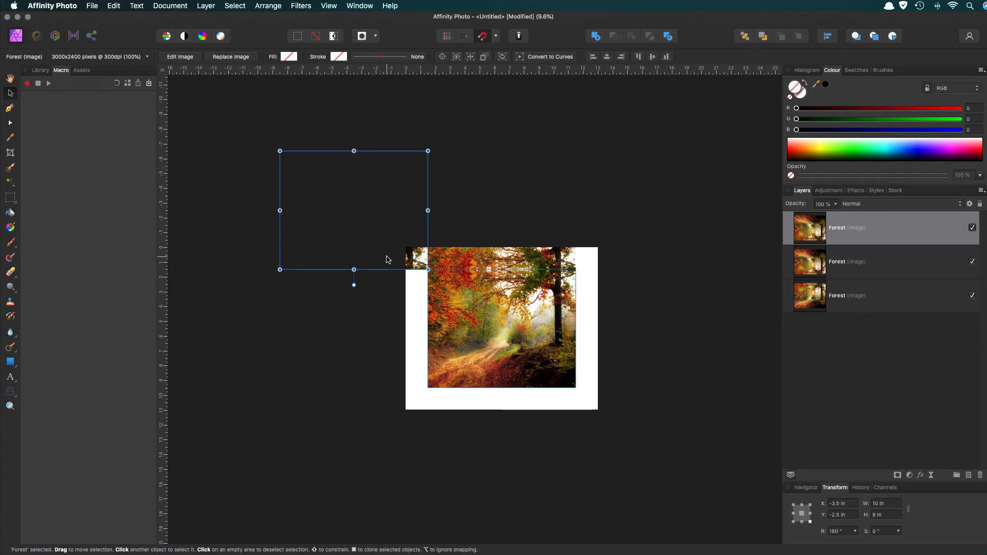
key("shift")
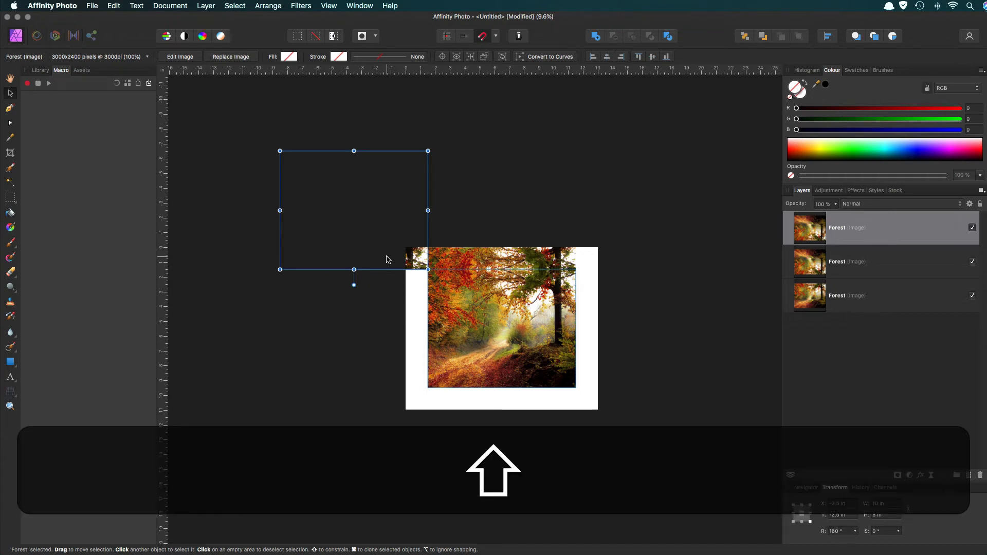
key("shift+h")
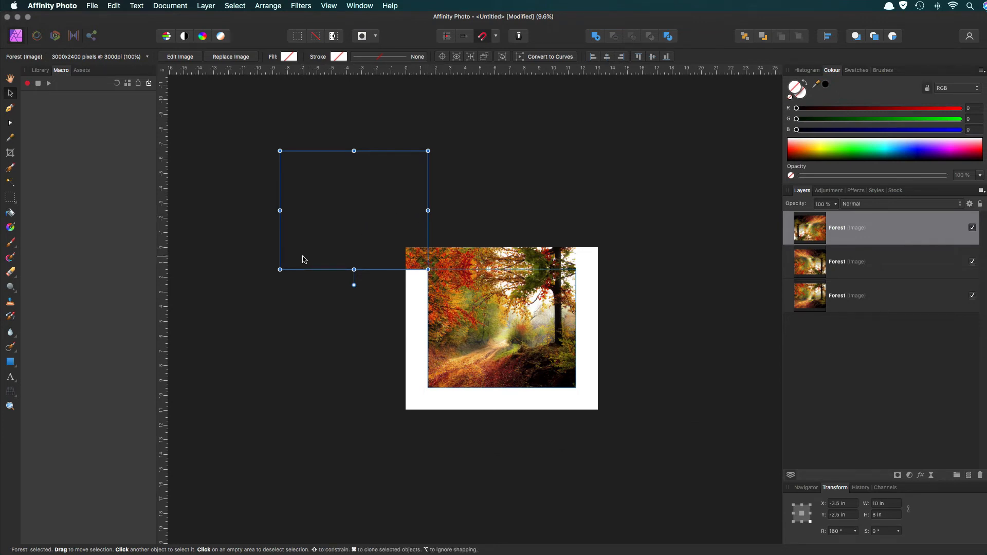
left_click_drag(288, 260, 592, 268)
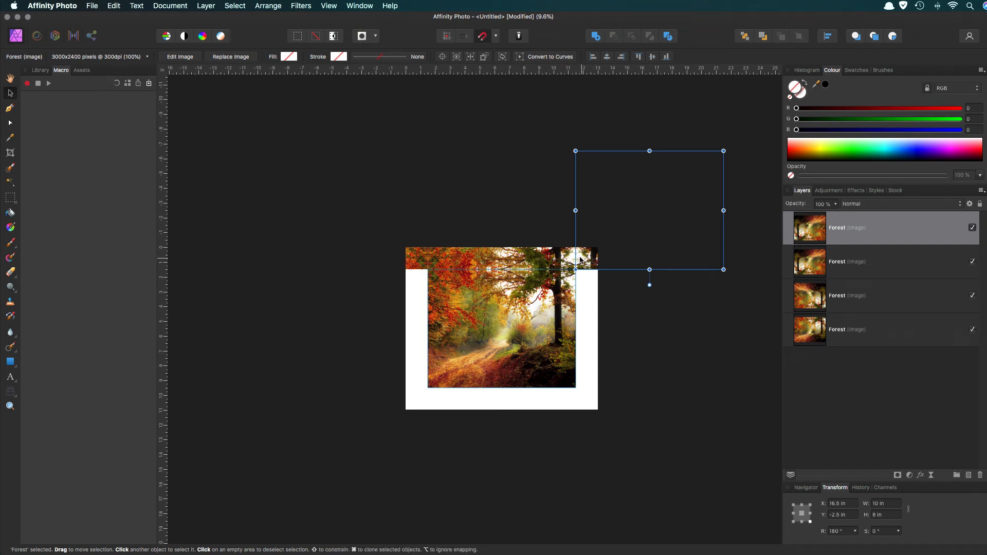
- Group the three flipped images above the original Forest image and copy the group directly below the original's lower edge
key("shift")
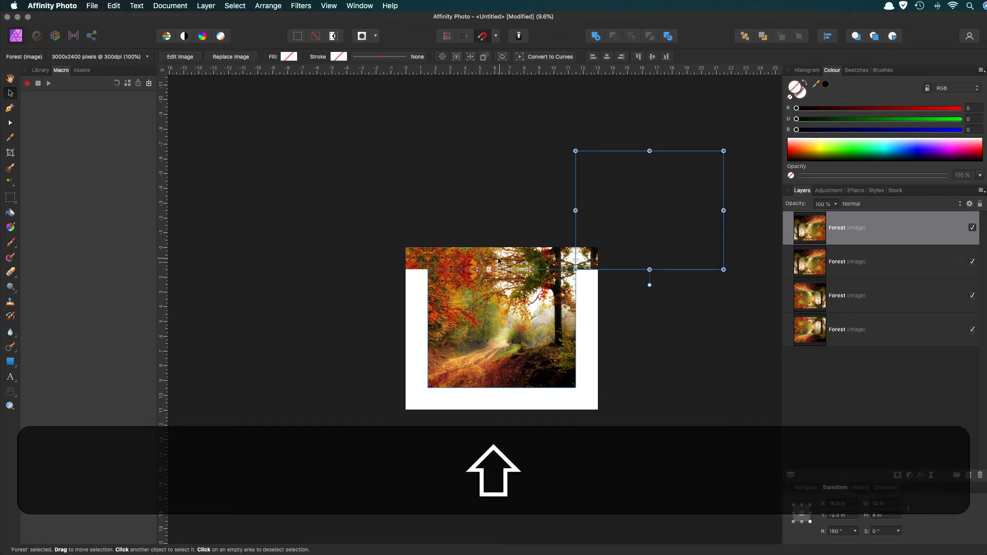
left_click(498, 257, "shift")
left_click(393, 257, "shift")
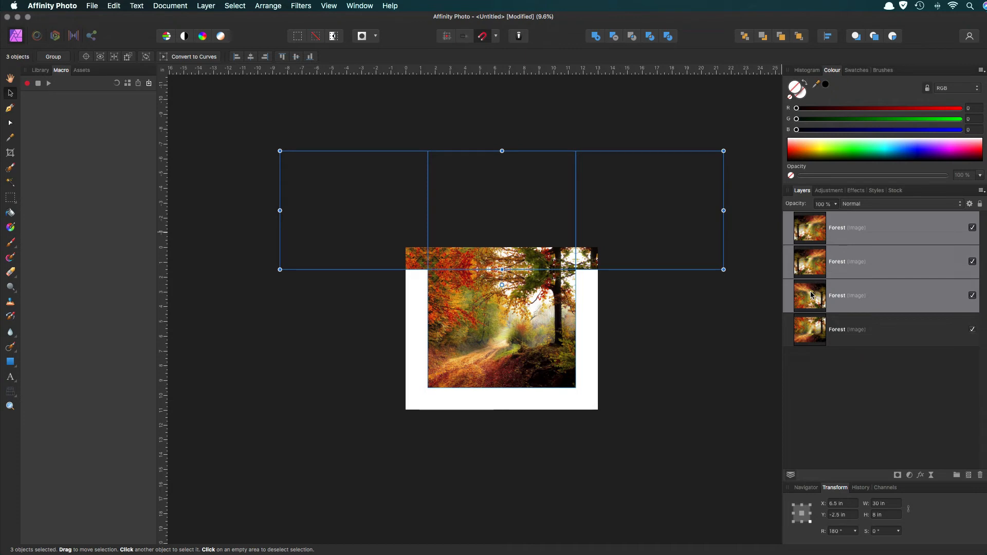
key("super+g")
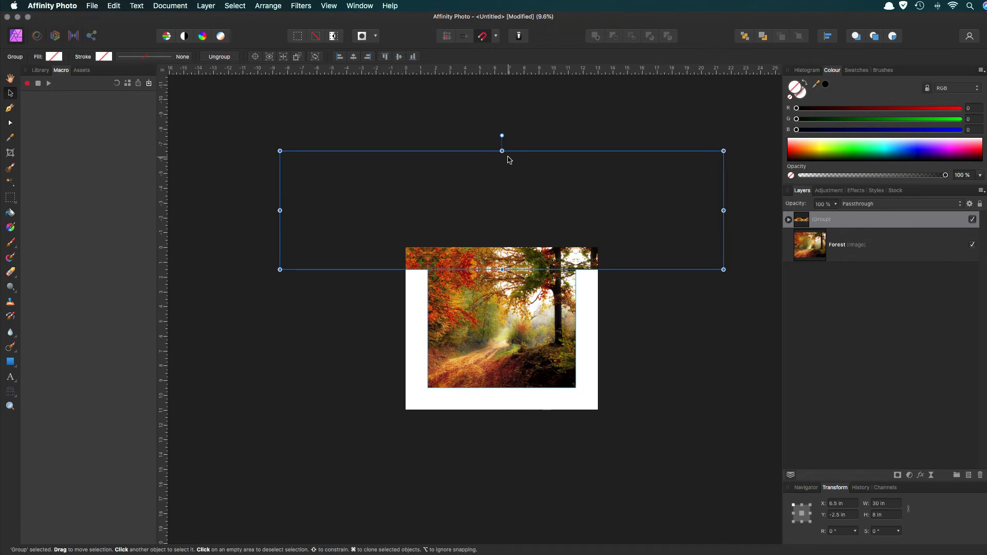
scroll(509, 160, "right", 2)
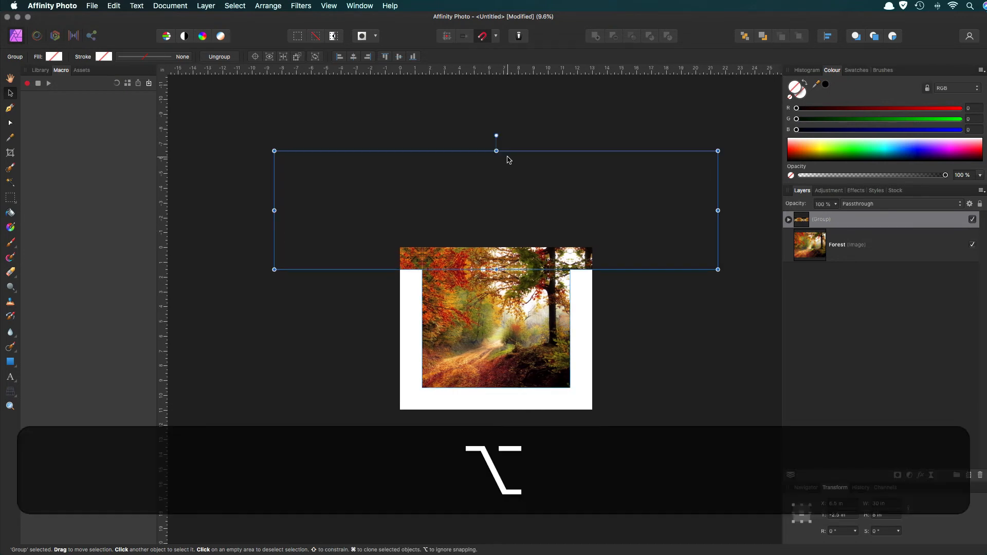
left_click_drag(495, 154, 502, 392)
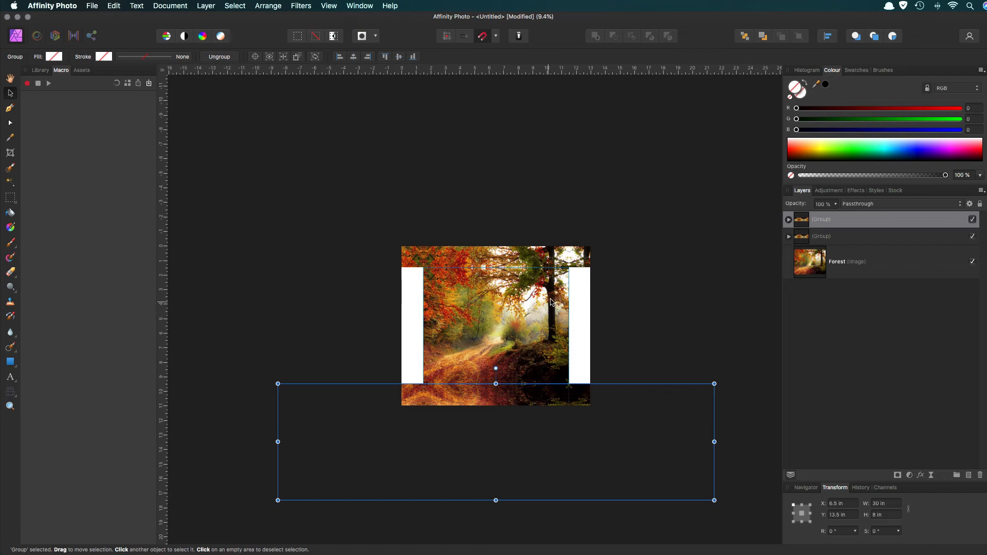
- Place horizontally flipped copies of the central Forest image flush against its left and right edges to fill the side margins
left_click(517, 323)
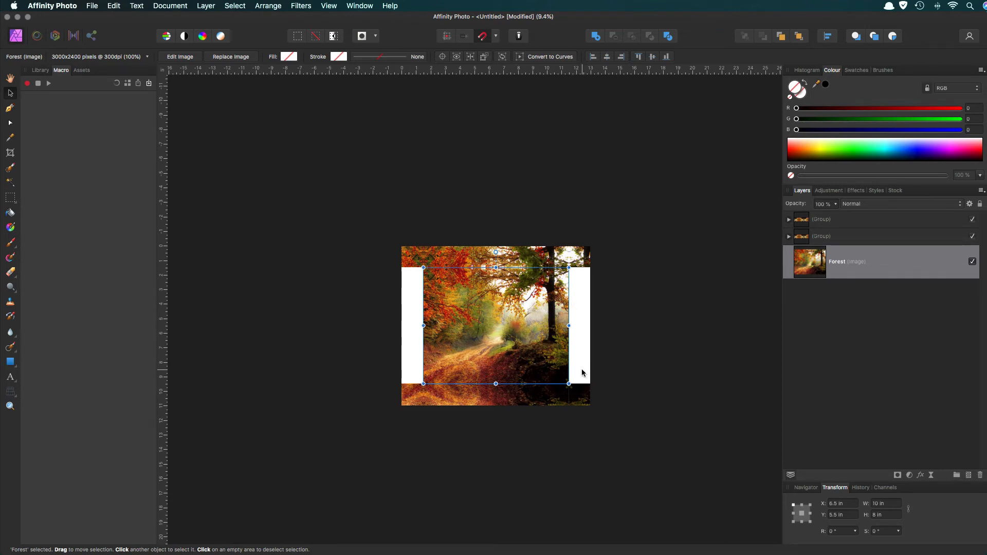
scroll(556, 346, "down", 2)
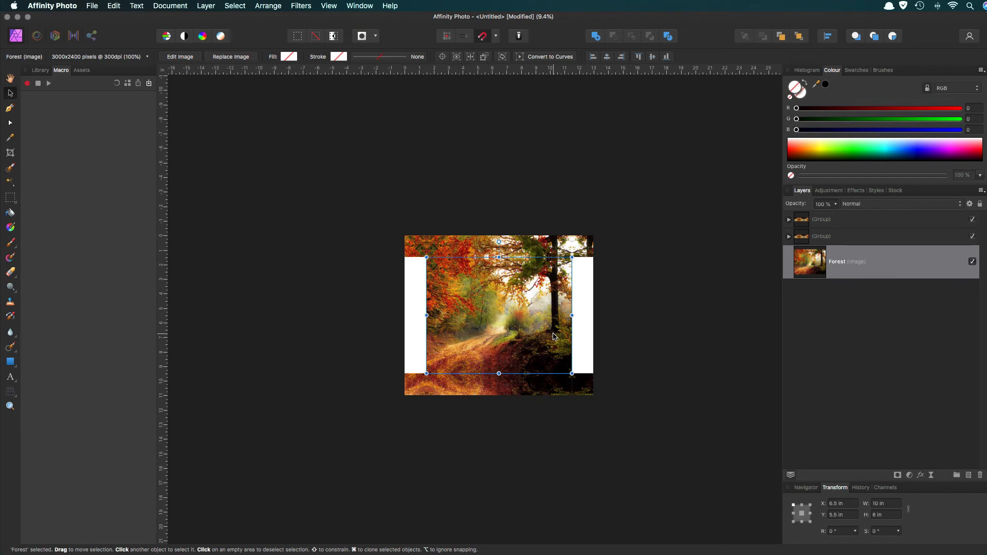
key("alt")
left_click_drag(564, 338, 420, 338)
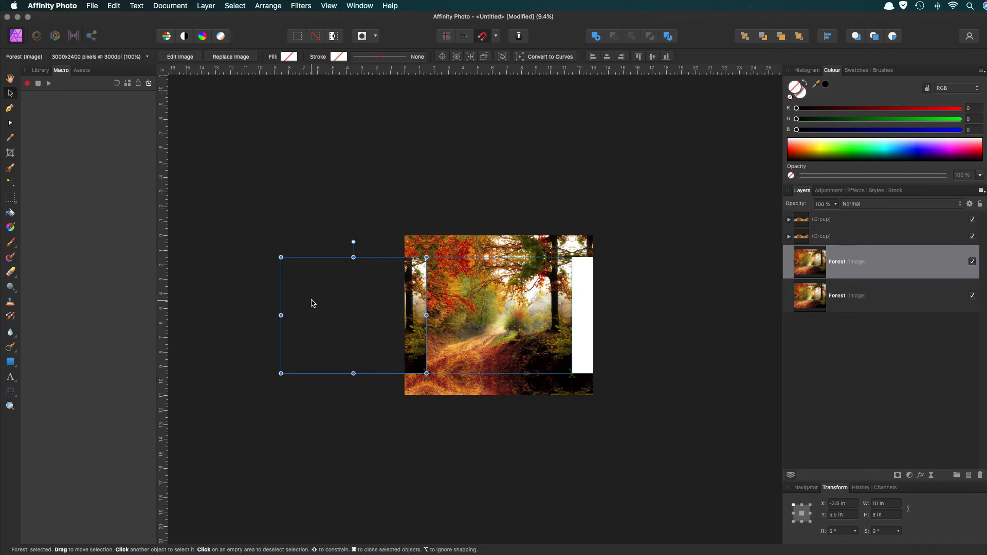
key("shift")
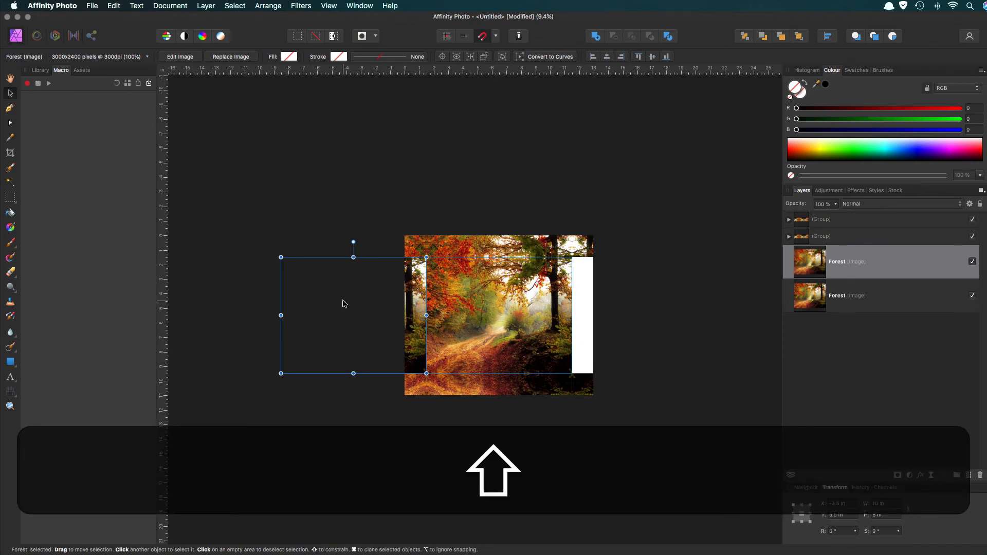
key("shift+h")
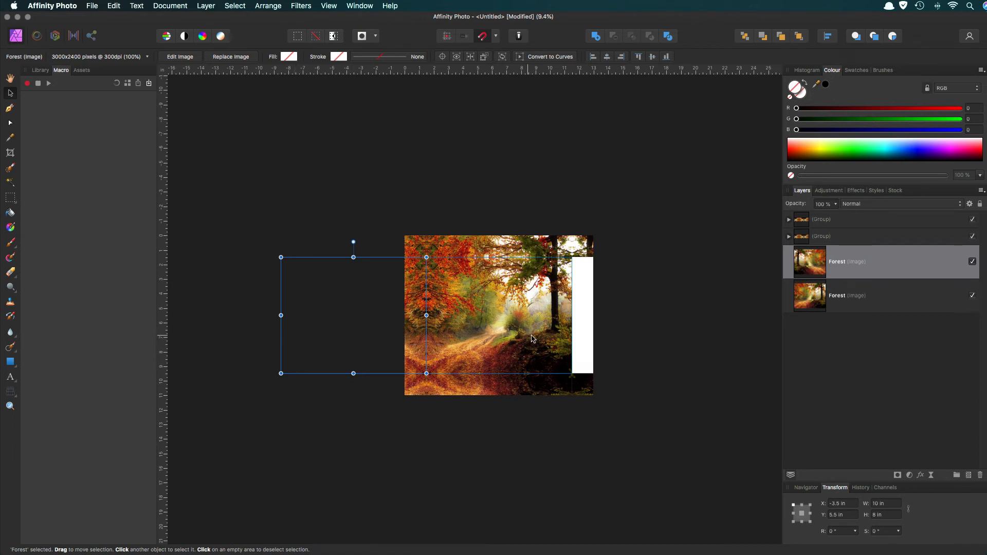
key("alt")
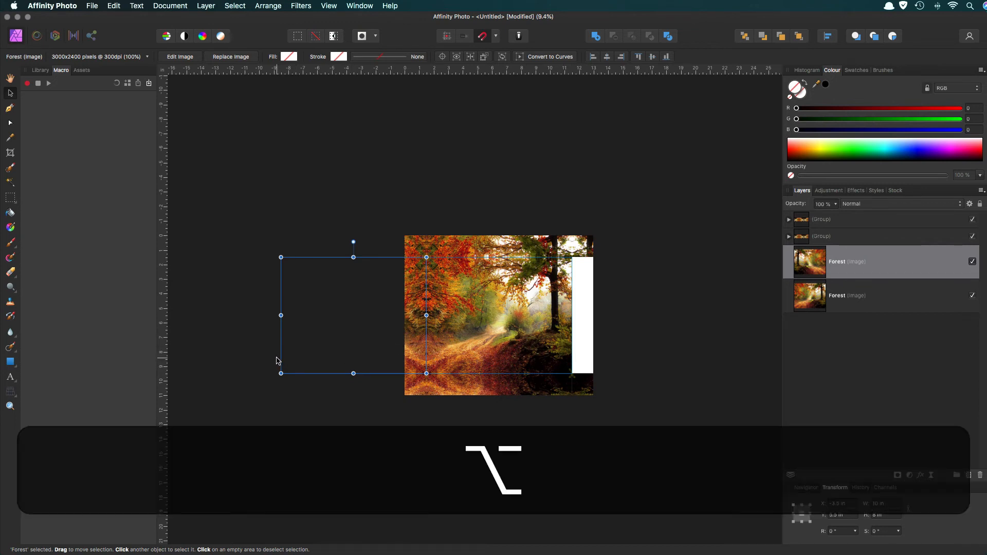
left_click_drag(298, 362, 571, 370)
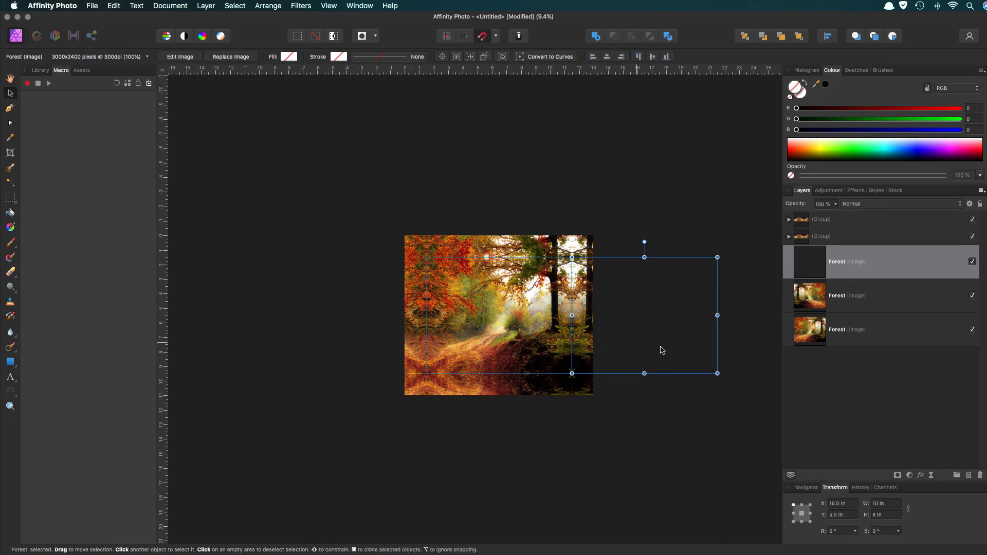
left_click(821, 398)
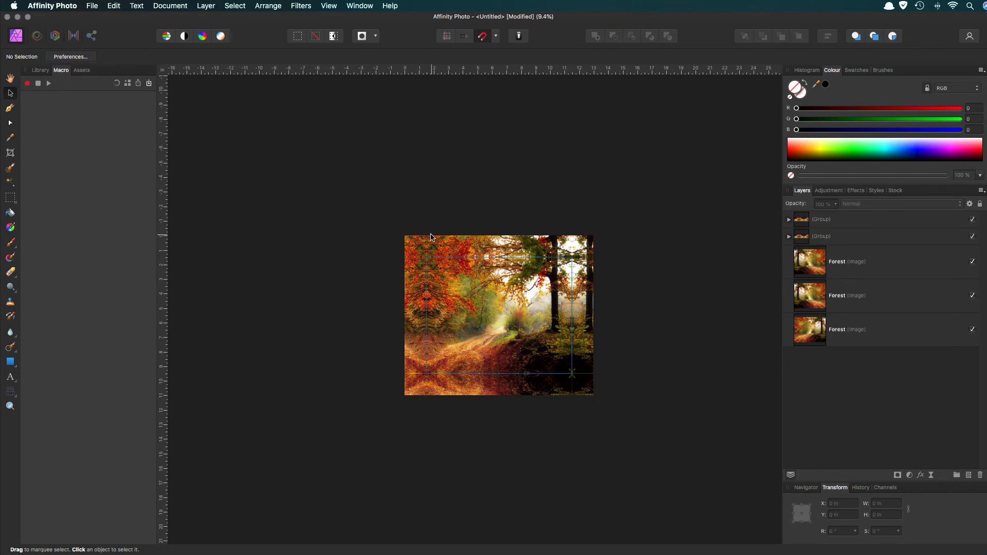
- Open the Resource Manager and examine the placed instances of the linked Forest.jpg
left_click_drag(426, 374, 281, 490)
left_click(329, 6)
mouse_move(342, 230)
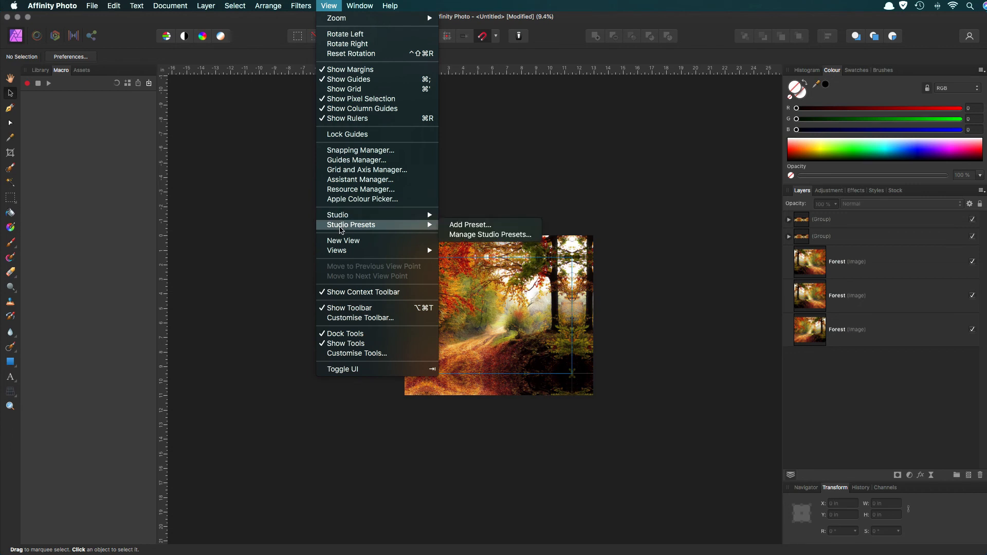
left_click(343, 191)
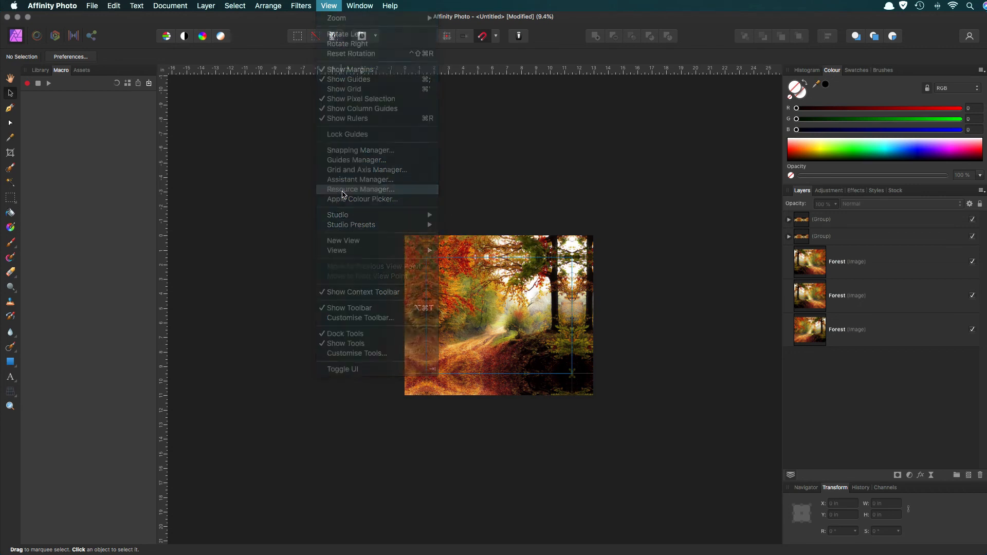
left_click_drag(464, 274, 483, 341)
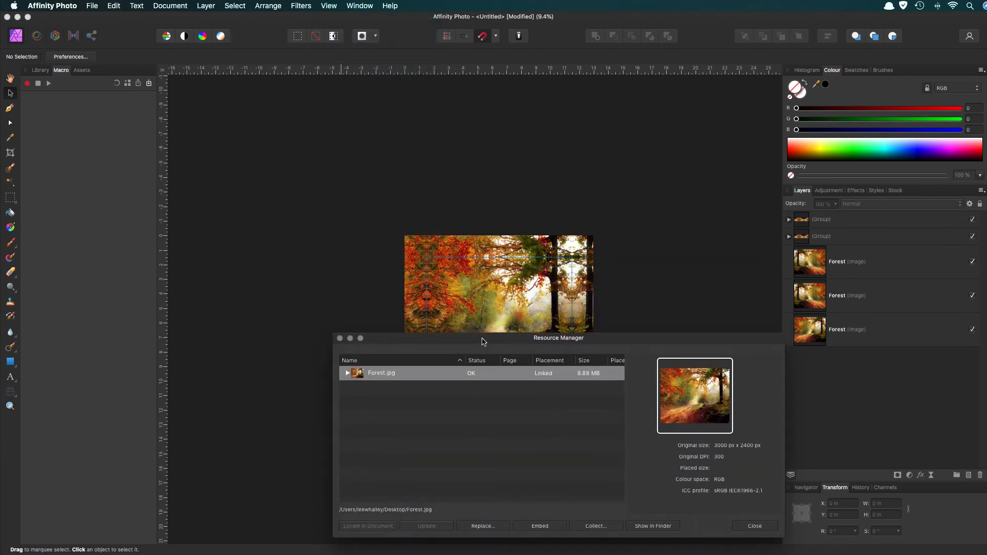
left_click(348, 373)
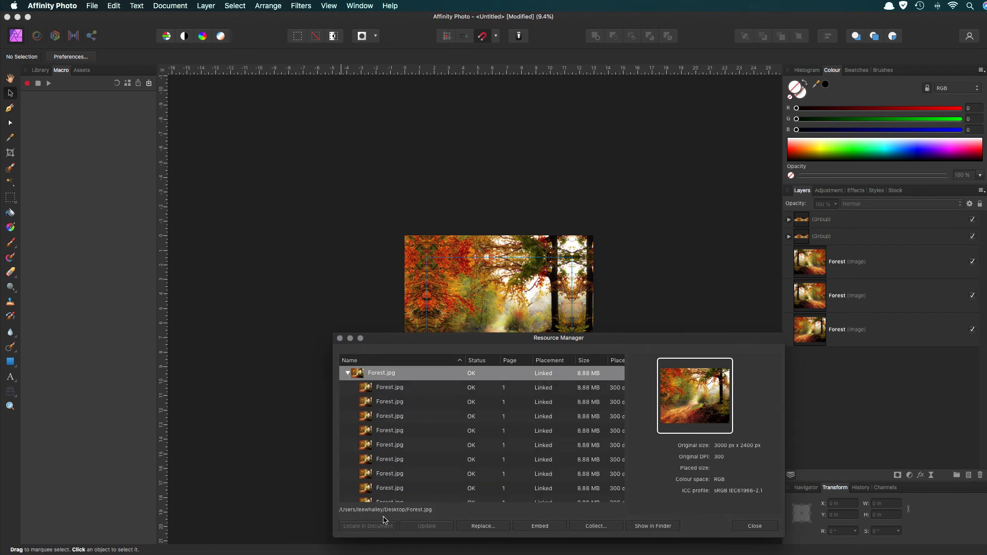
left_click(348, 374)
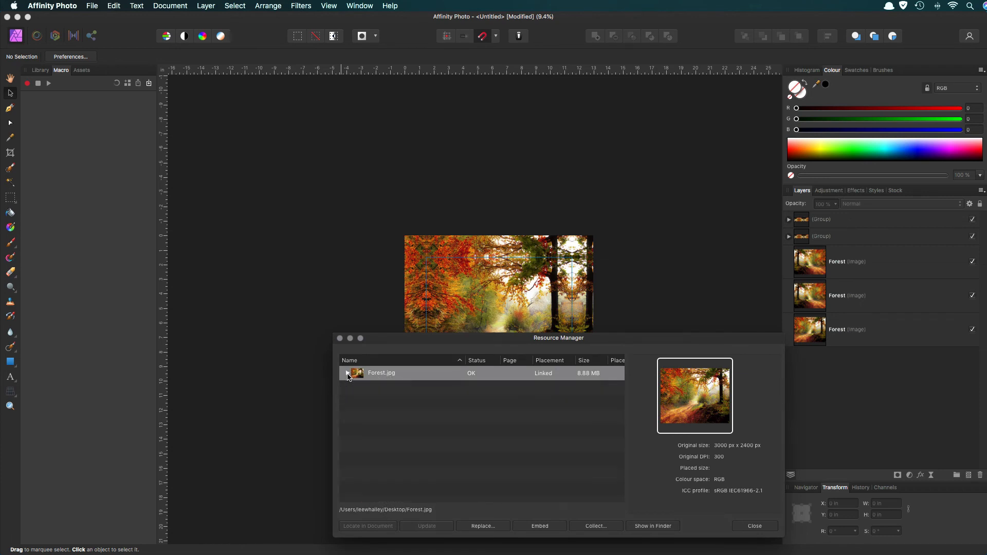
- Replace the linked Forest.jpg with road to nowhere.jpg, and replace that in turn with Bearded Man.jpg
left_click(487, 528)
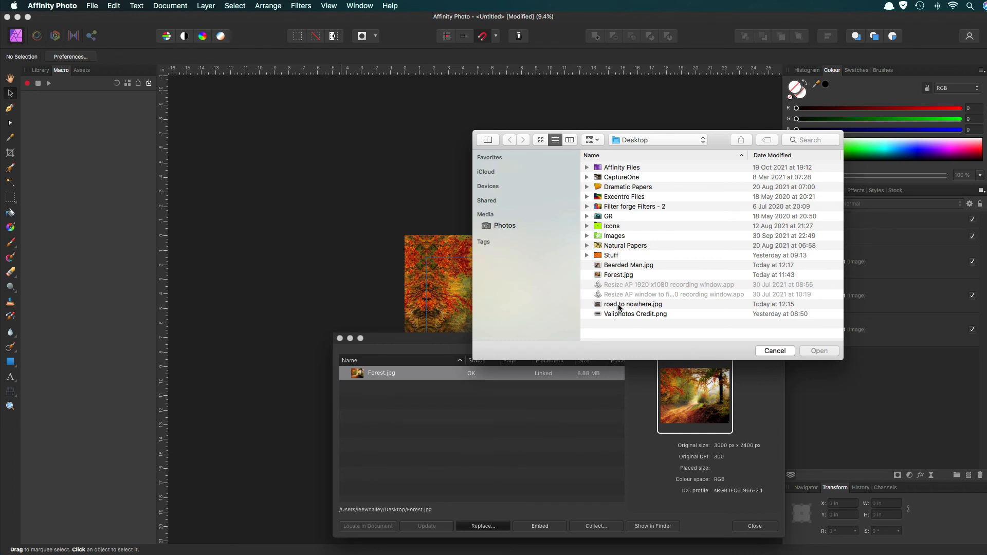
left_click(619, 305)
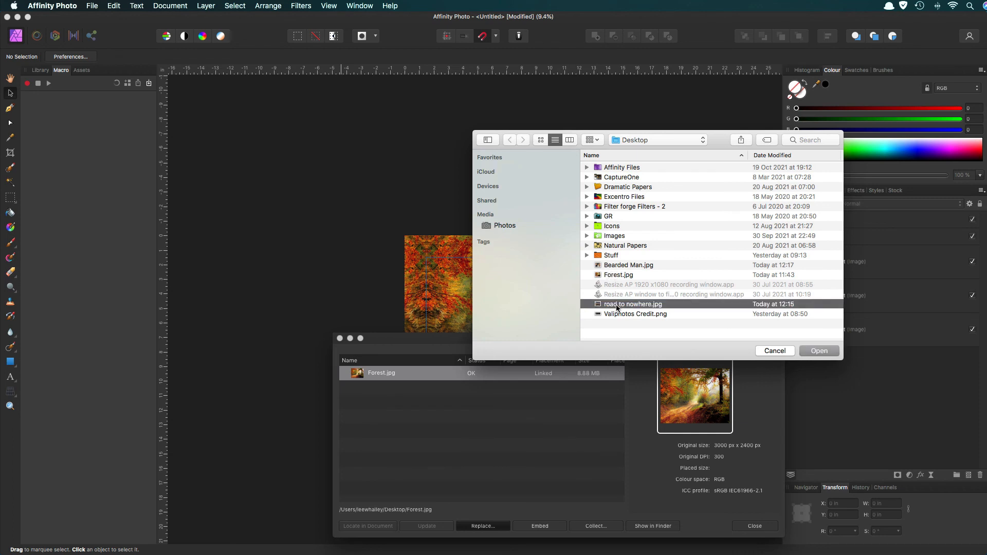
left_click(819, 351)
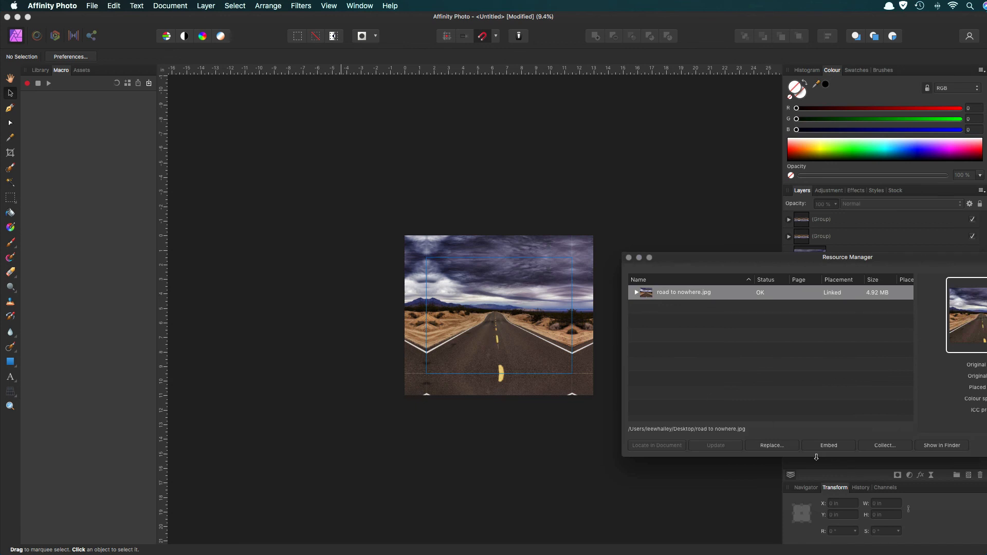
left_click(774, 447)
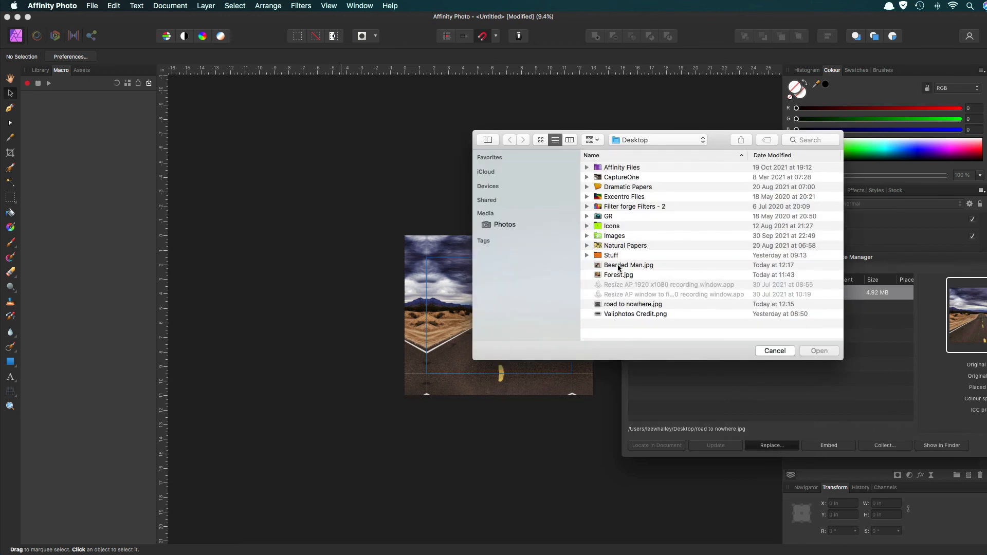
left_click(819, 351)
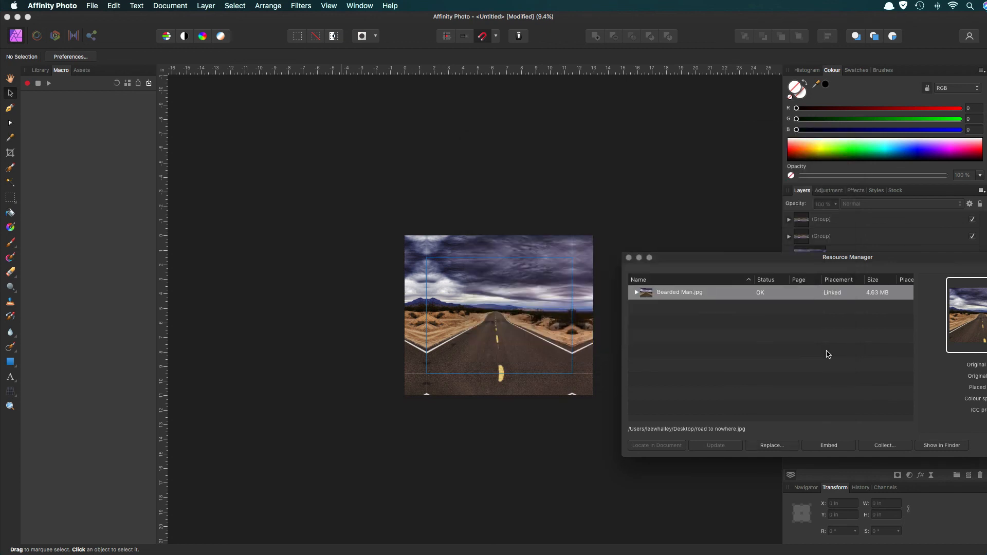
- Replace the linked Bearded Man.jpg with Forest.jpg and close the Resource Manager
left_click(776, 446)
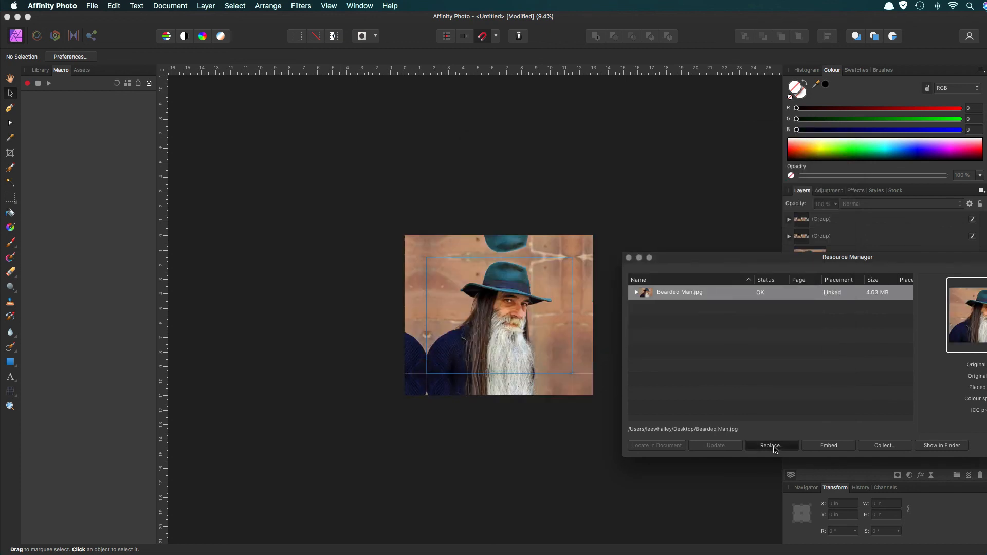
double_click(631, 272)
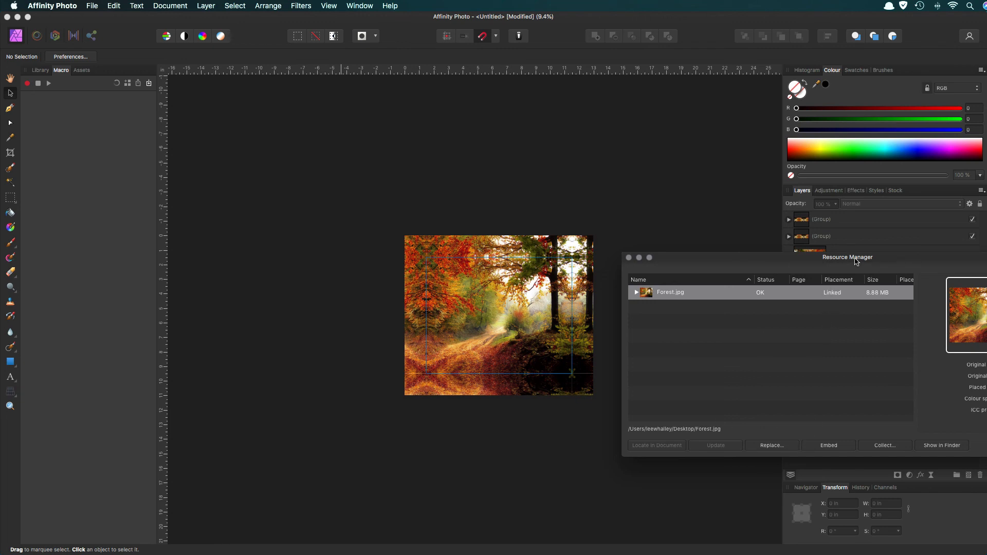
left_click_drag(856, 259, 674, 254)
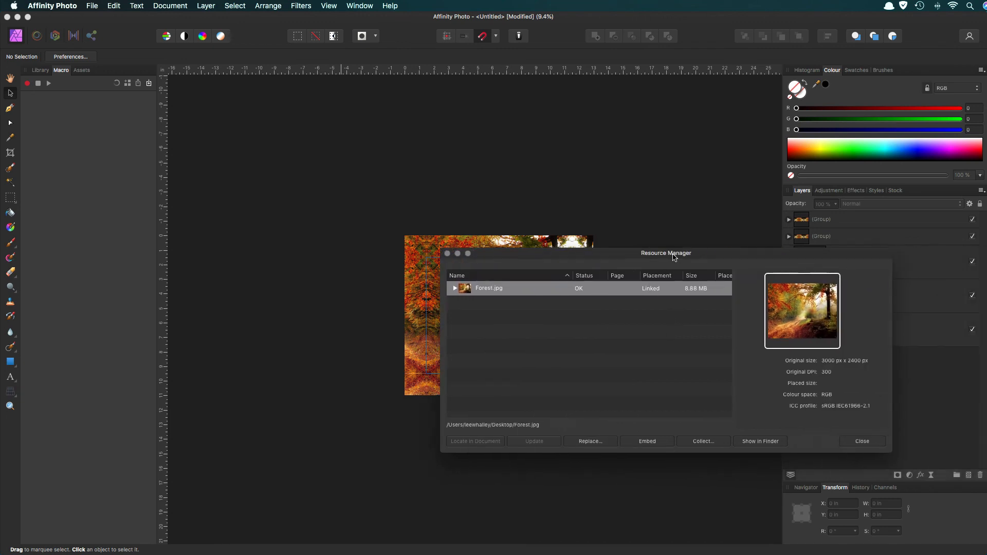
left_click(867, 443)
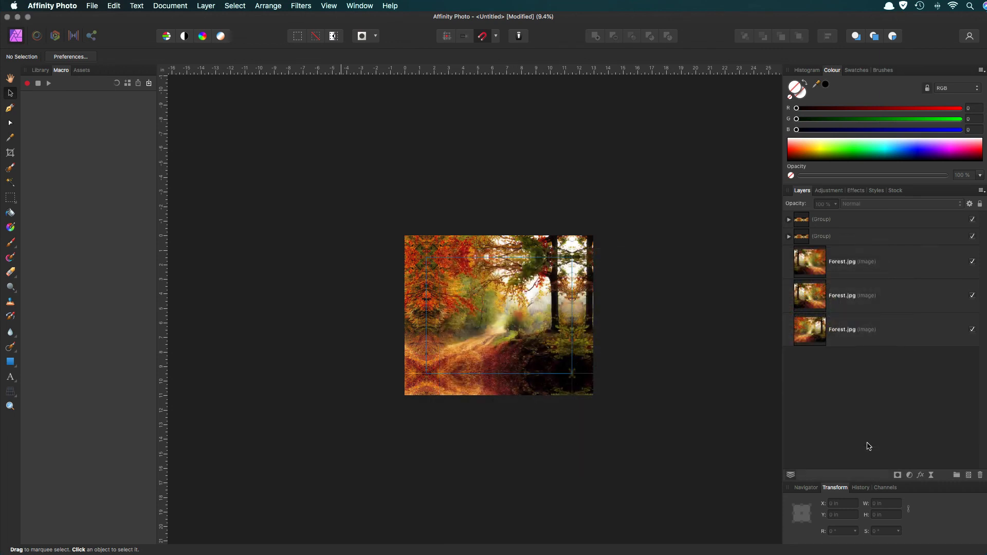